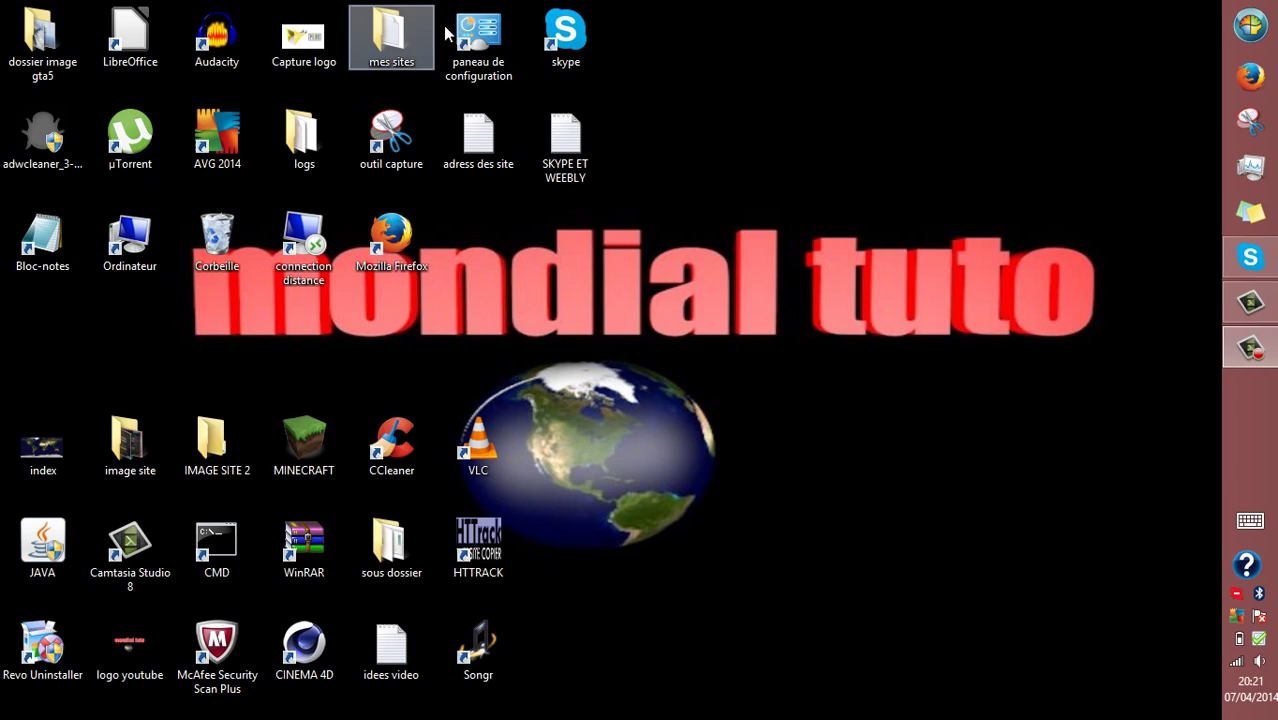
left_click_drag(562, 63, 645, 92)
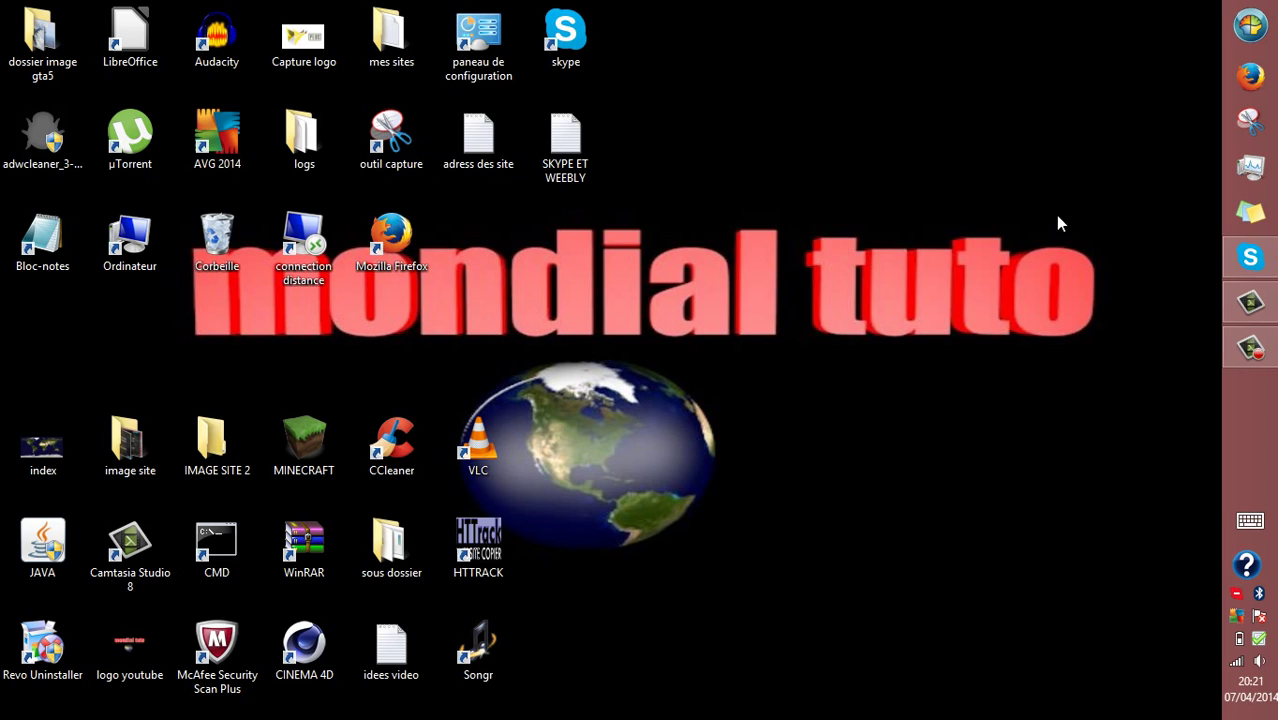
left_click_drag(323, 441, 835, 551)
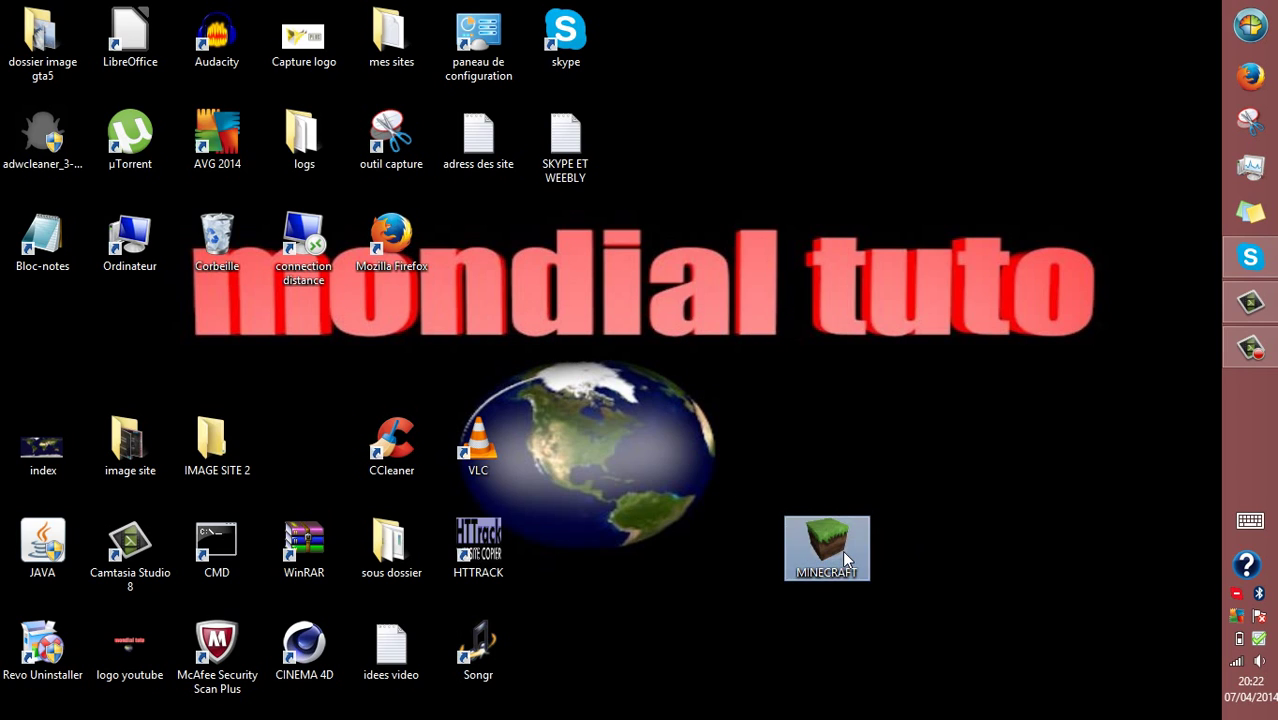
left_click_drag(842, 550, 327, 466)
left_click(906, 505)
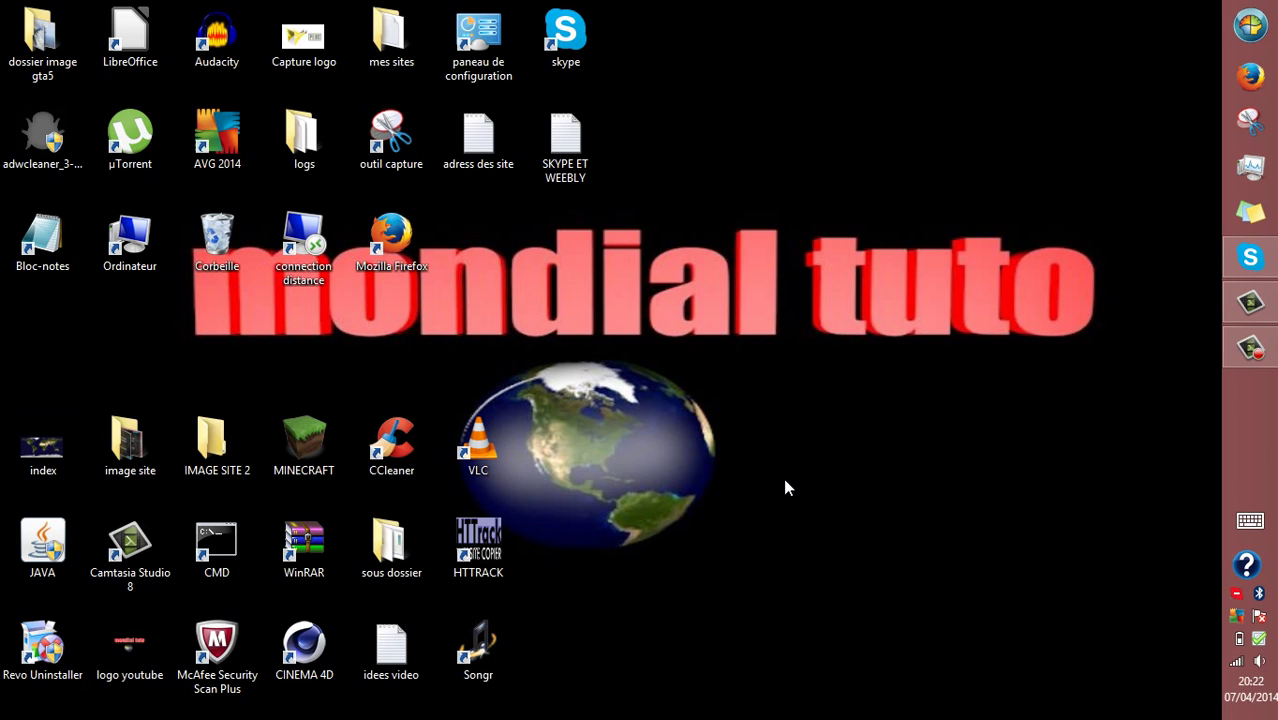
left_click_drag(708, 716, 42, 446)
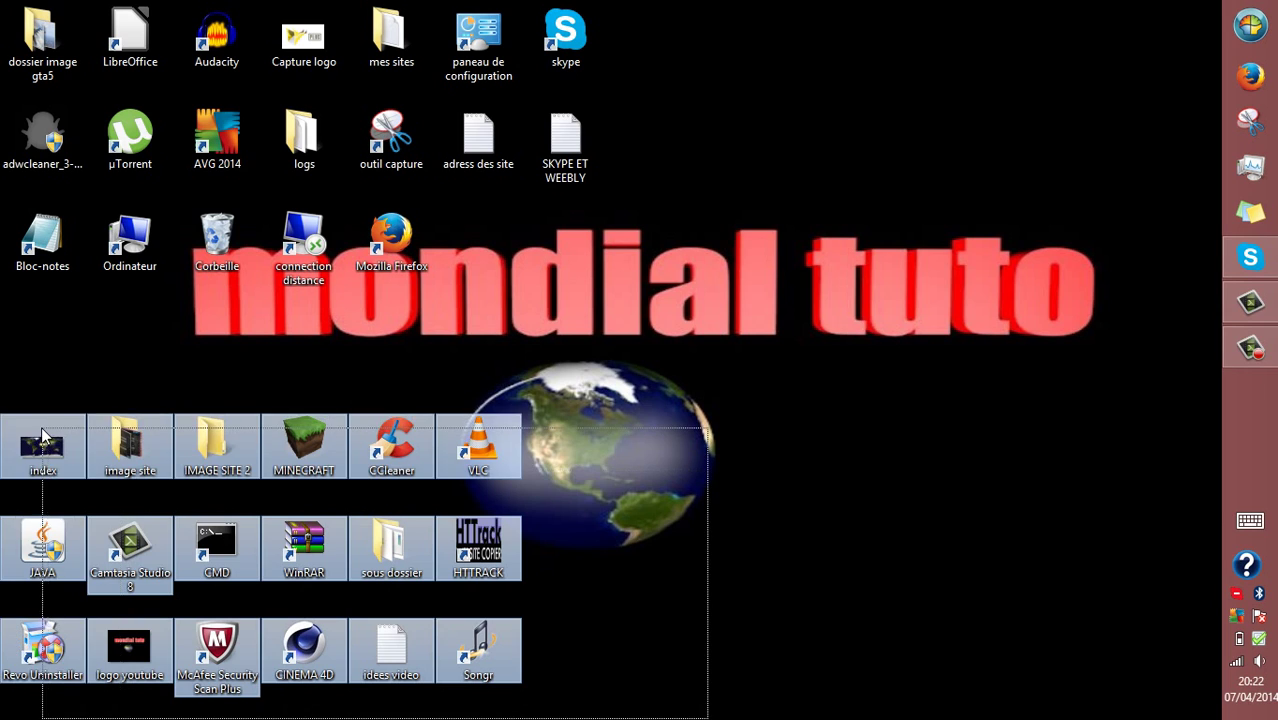
left_click(783, 572)
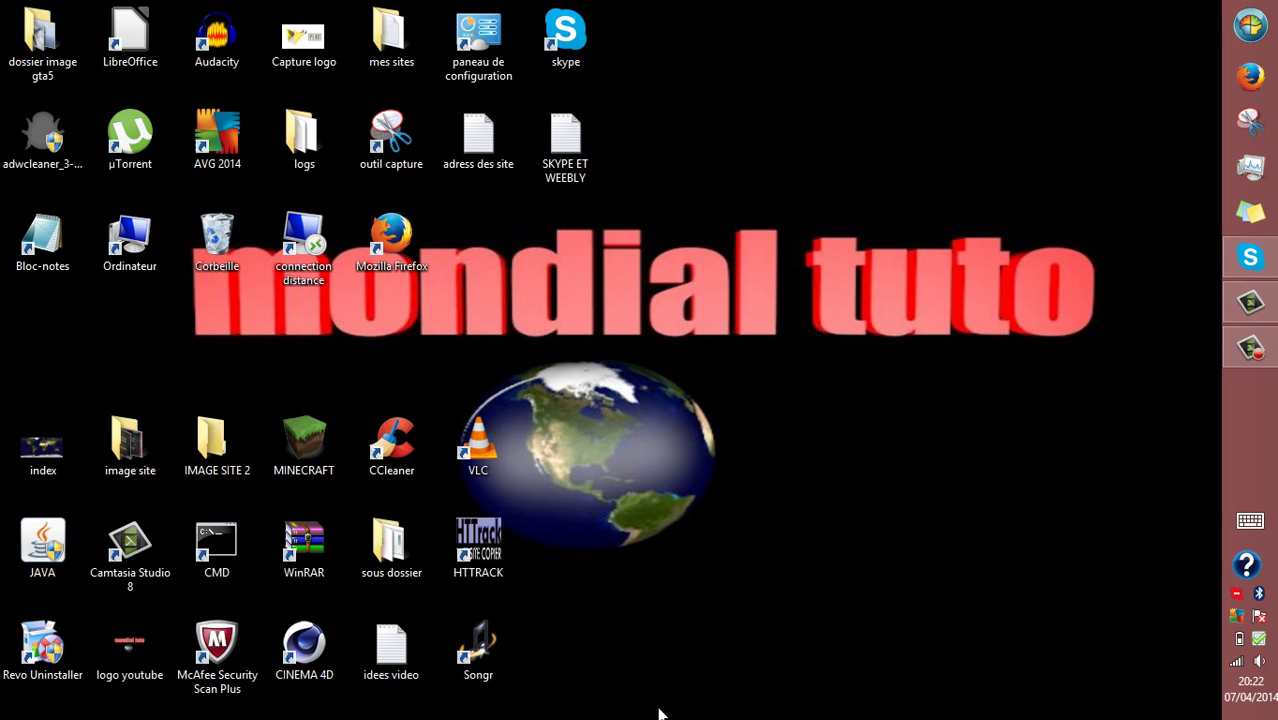
left_click_drag(656, 706, 20, 416)
left_click(693, 624)
left_click_drag(316, 464, 340, 480)
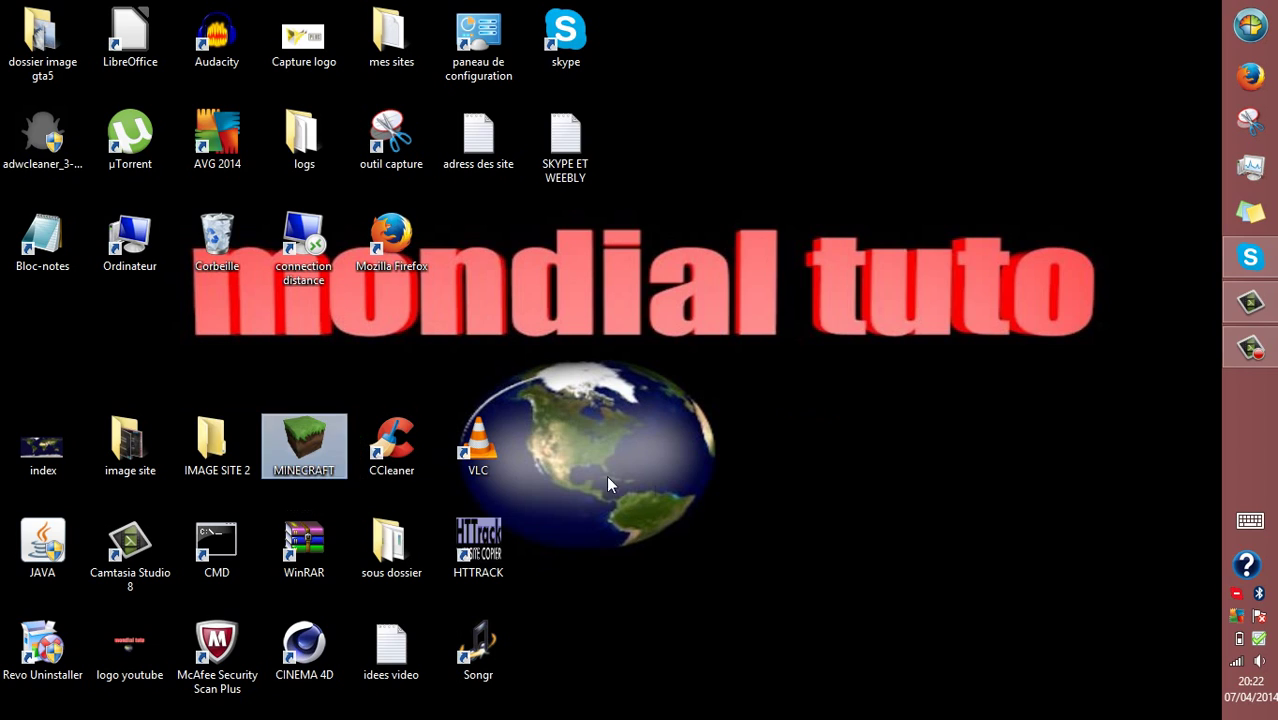
left_click(818, 514)
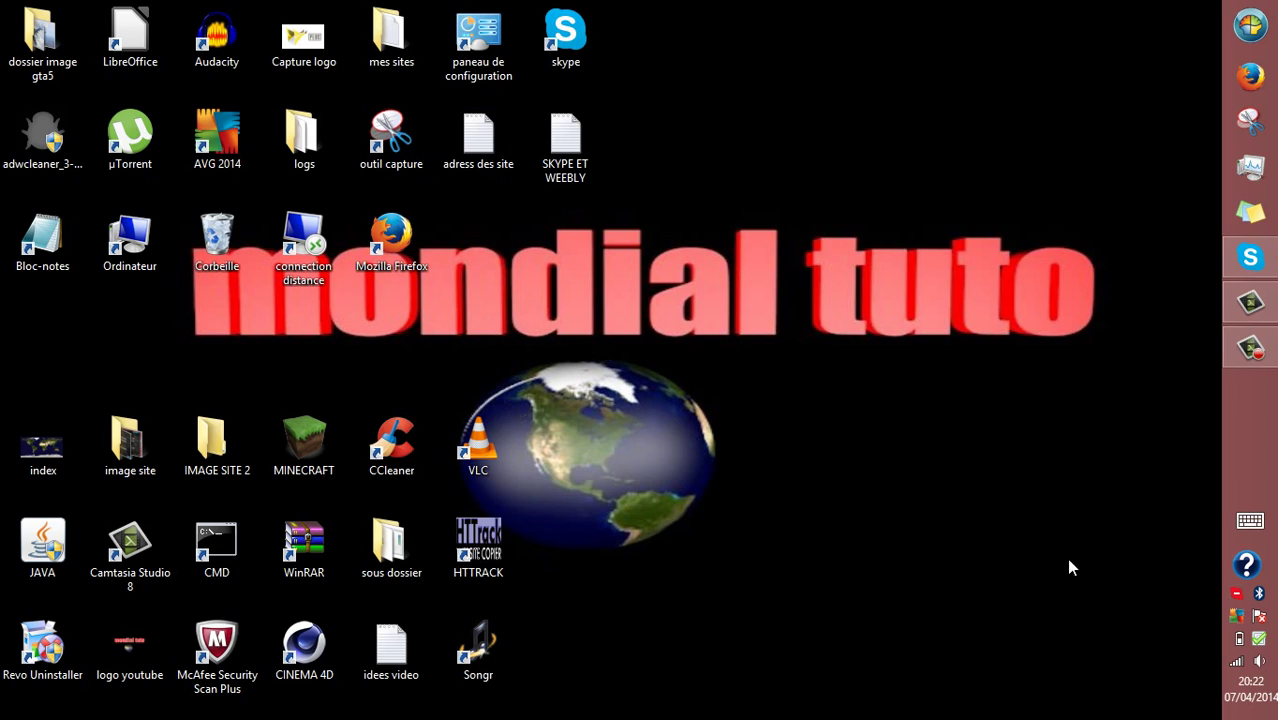
Switch to Firefox and search Google for "skype bureau windows 8".
left_click(1250, 76)
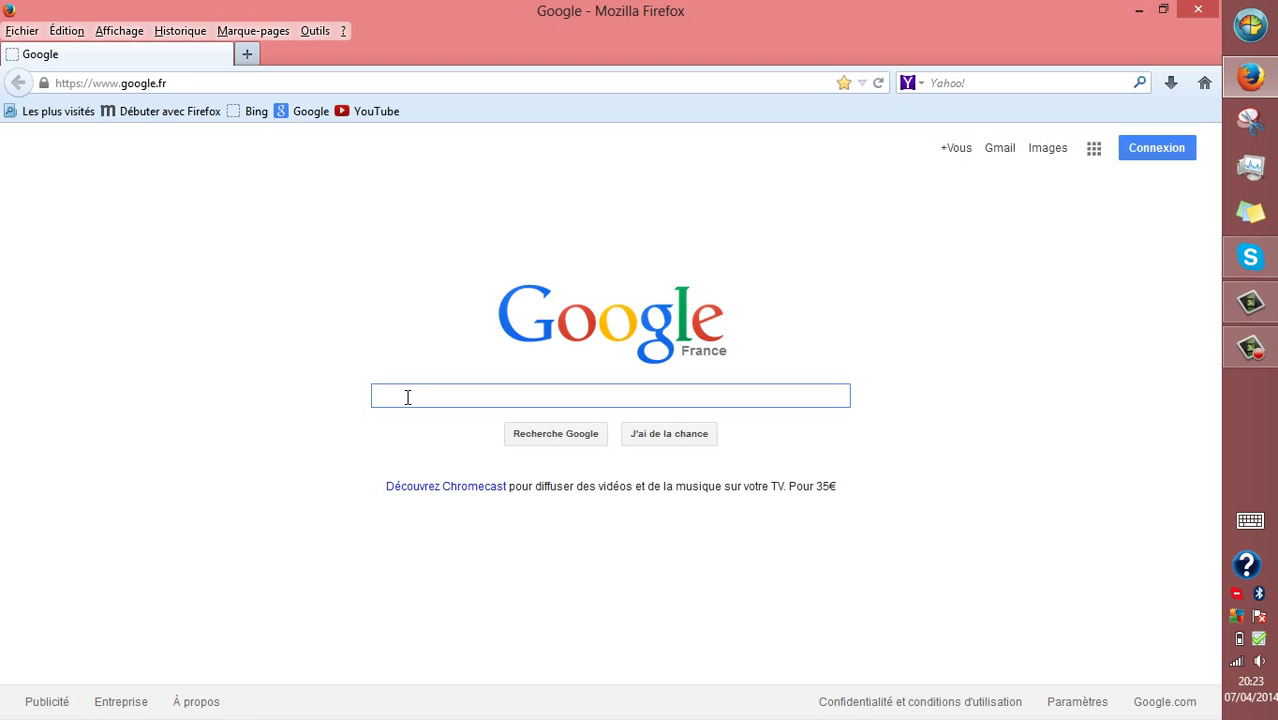
type("skype ")
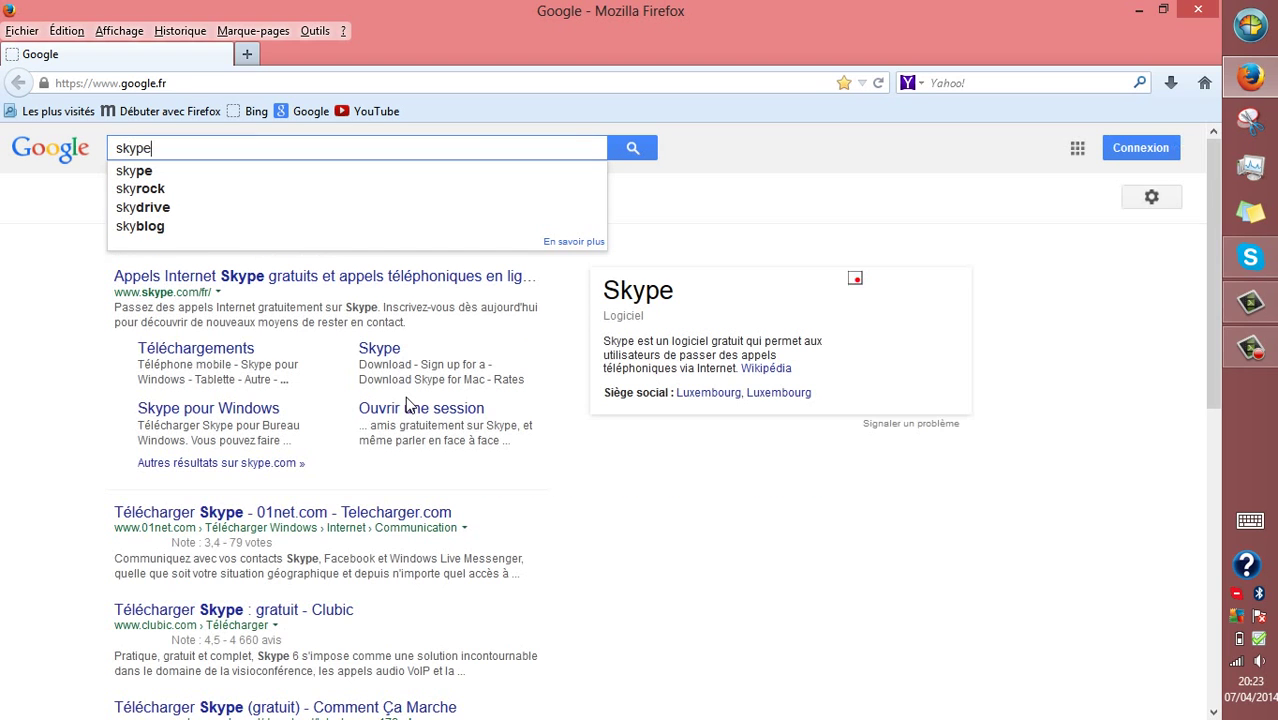
type("bu")
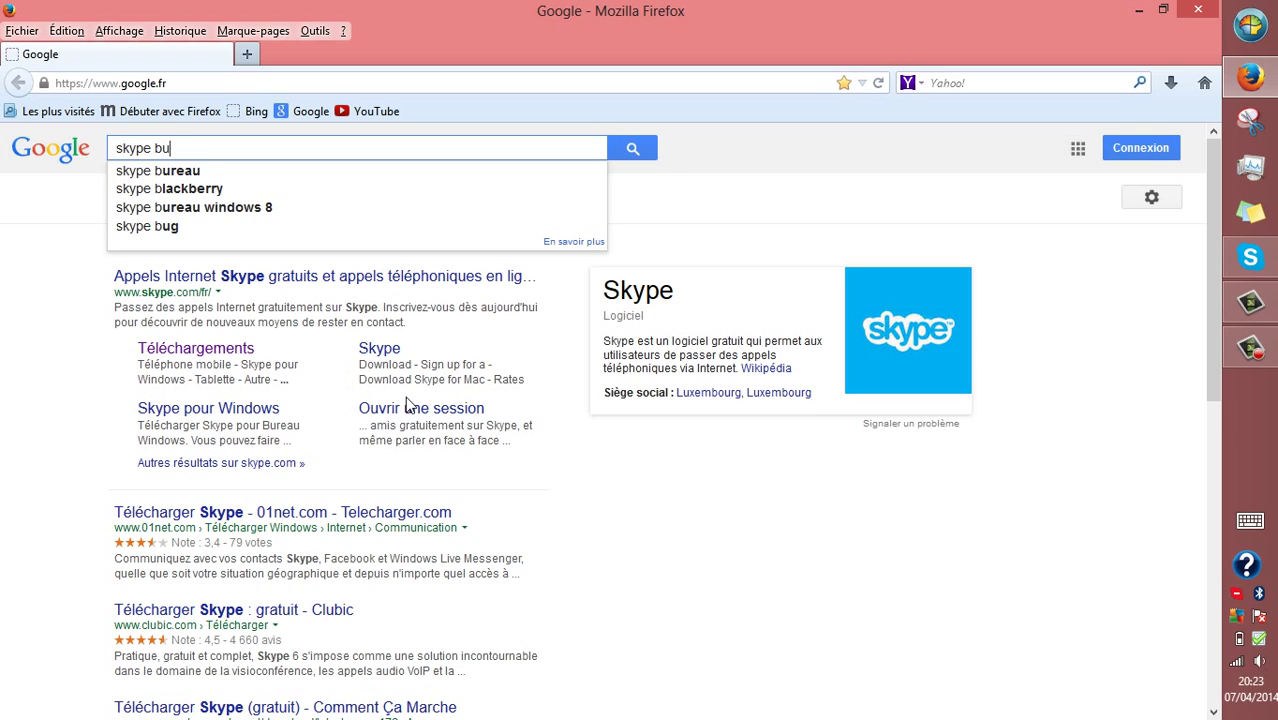
type("reau")
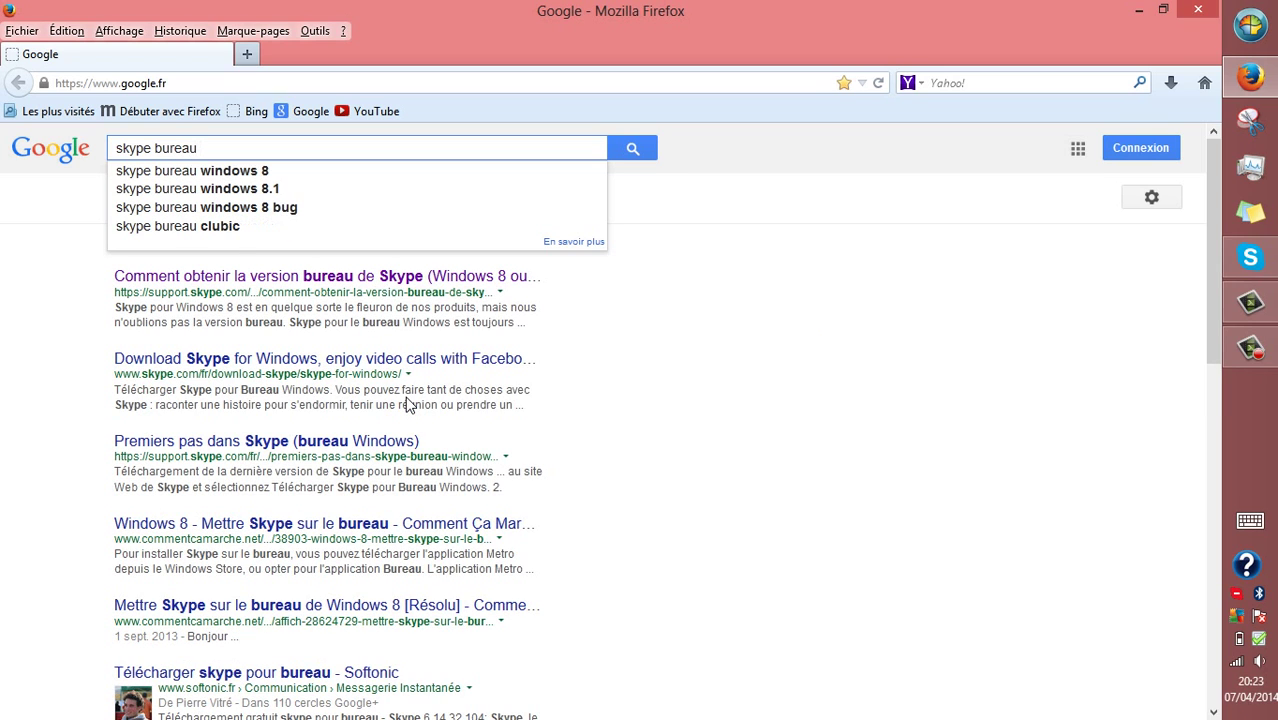
key("Down")
key("Return")
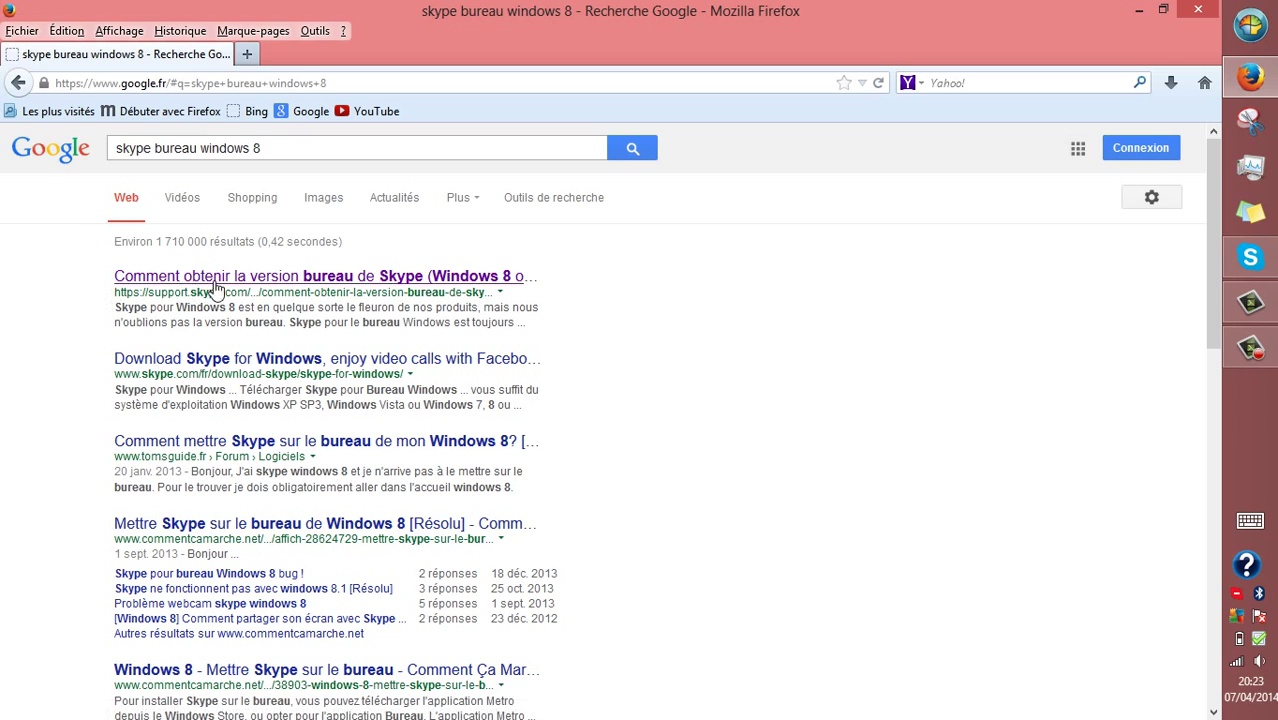
Open the Skype support article on getting the desktop version for Windows 8 and review its installation instructions.
left_click(503, 279)
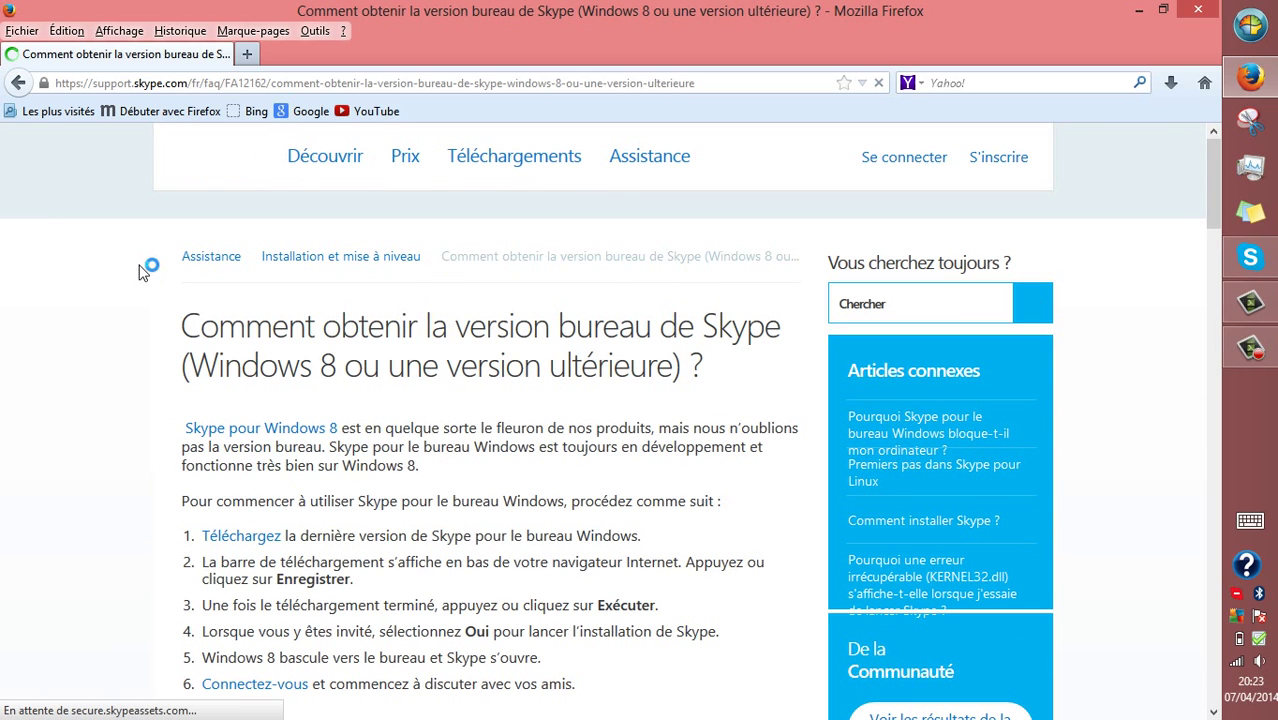
scroll(1212, 200, "down", 2)
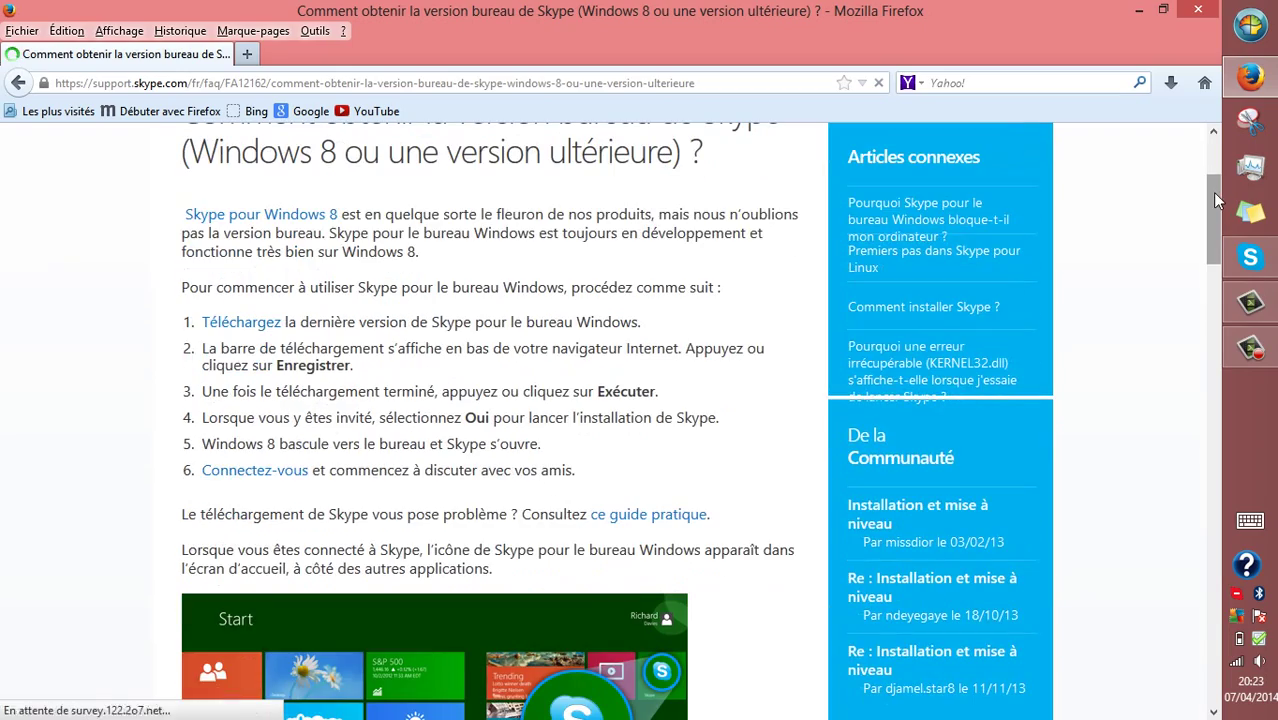
left_click_drag(1215, 200, 1210, 150)
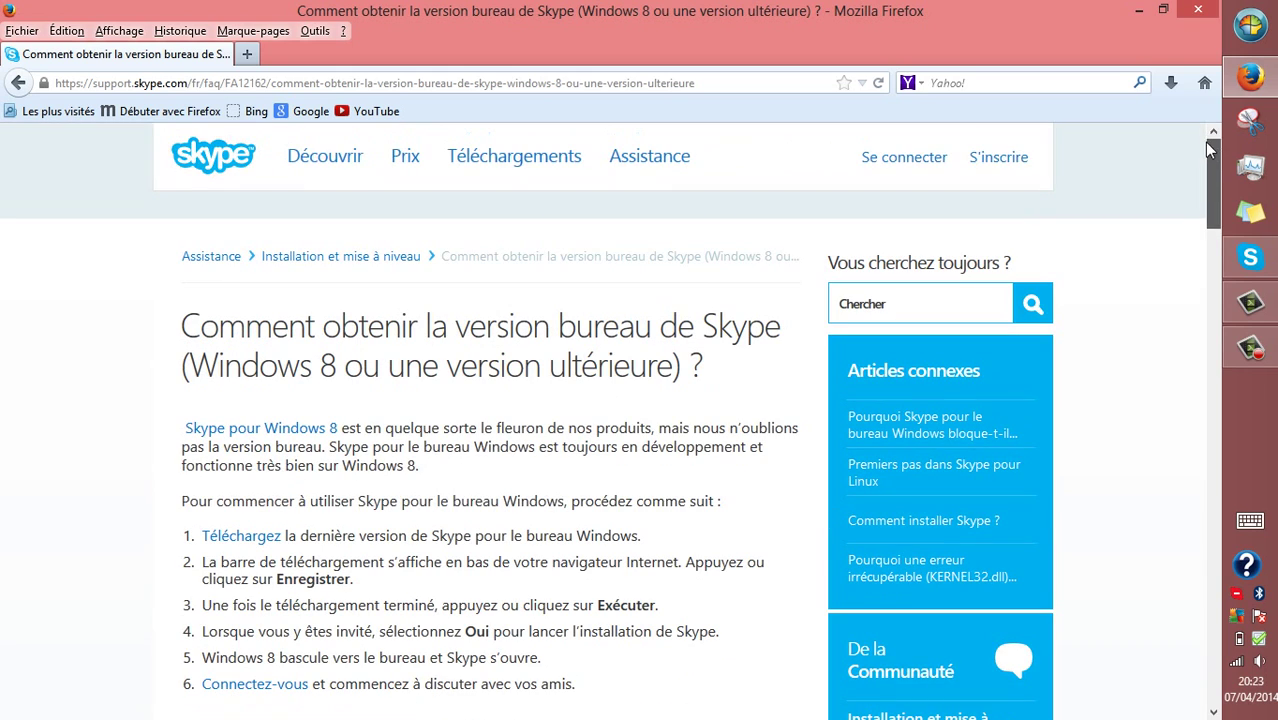
Open Skype's Téléchargements page and examine the download options for computers.
left_click(516, 169)
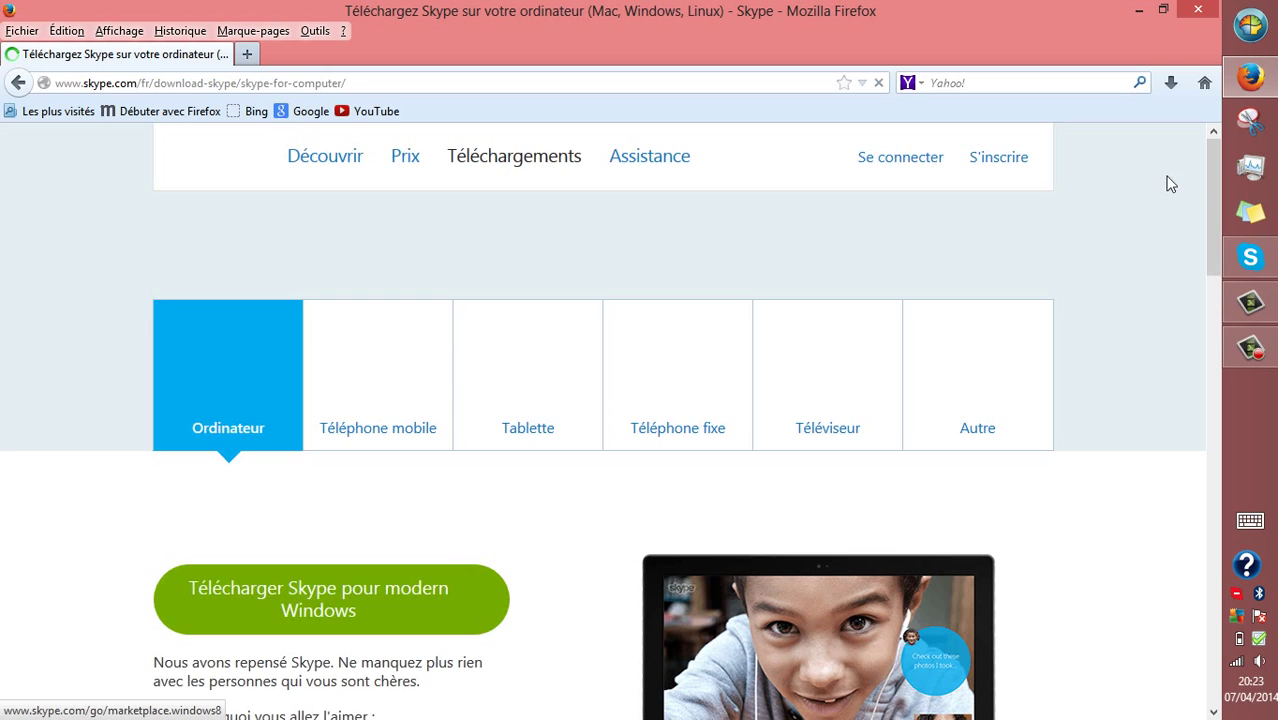
left_click_drag(1211, 182, 1223, 243)
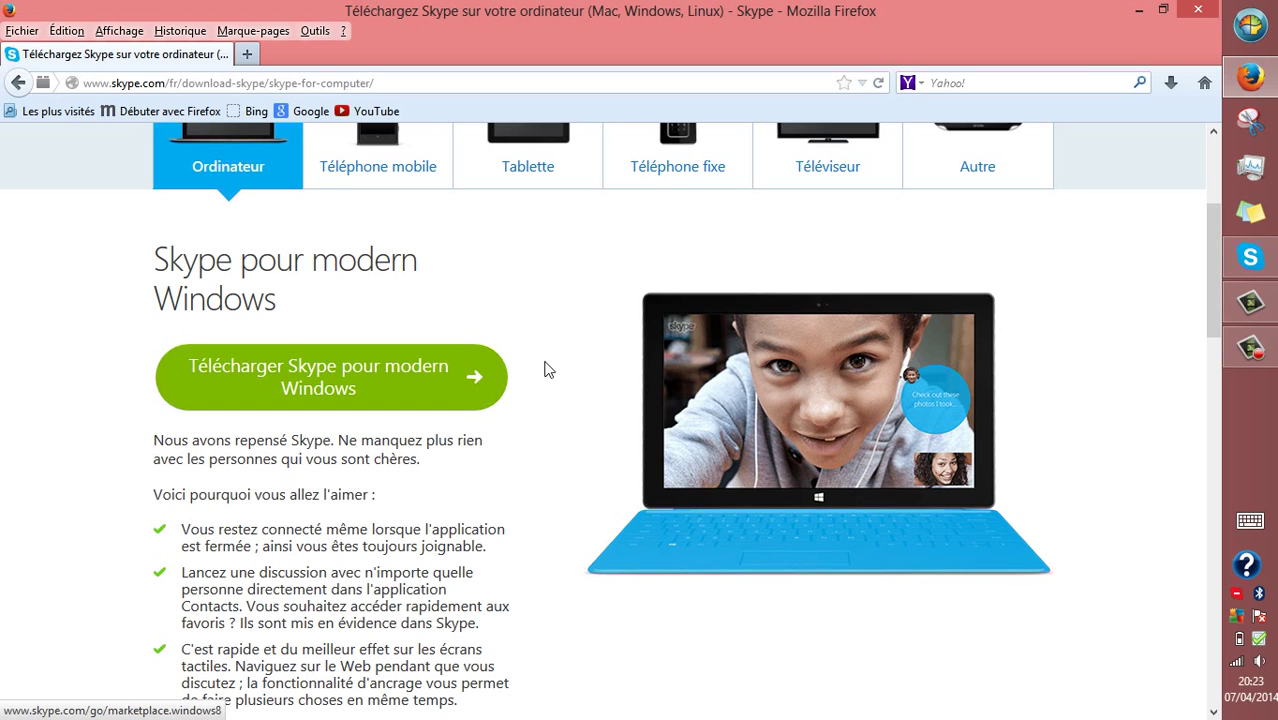
scroll(547, 370, "down", 15)
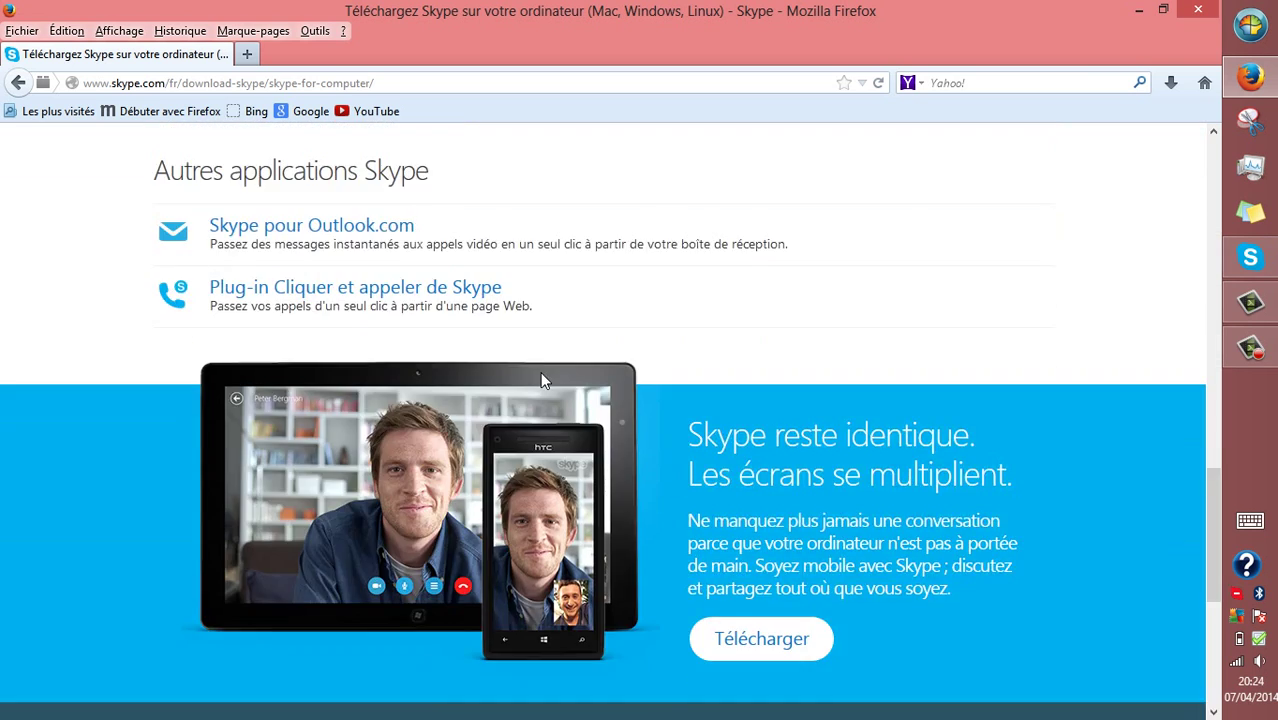
scroll(541, 374, "up", 15)
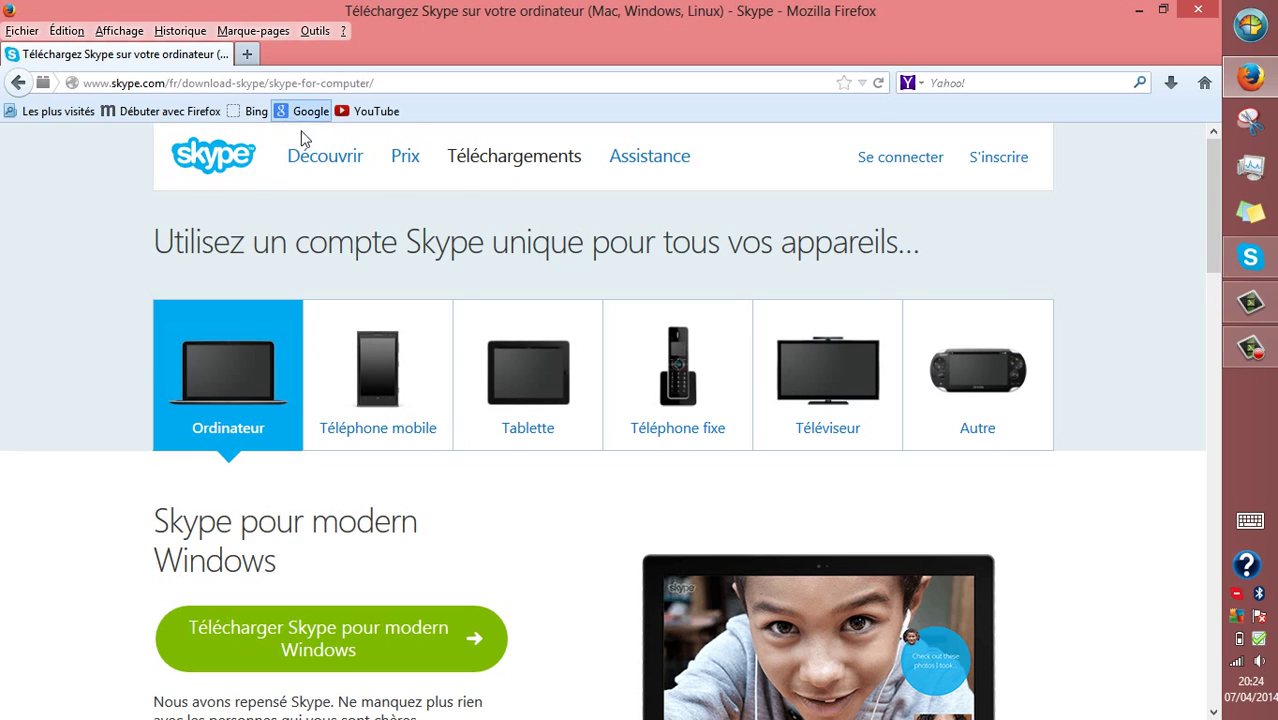
Quit the running Skype application and minimize the browser to reach the desktop.
left_click(1250, 258)
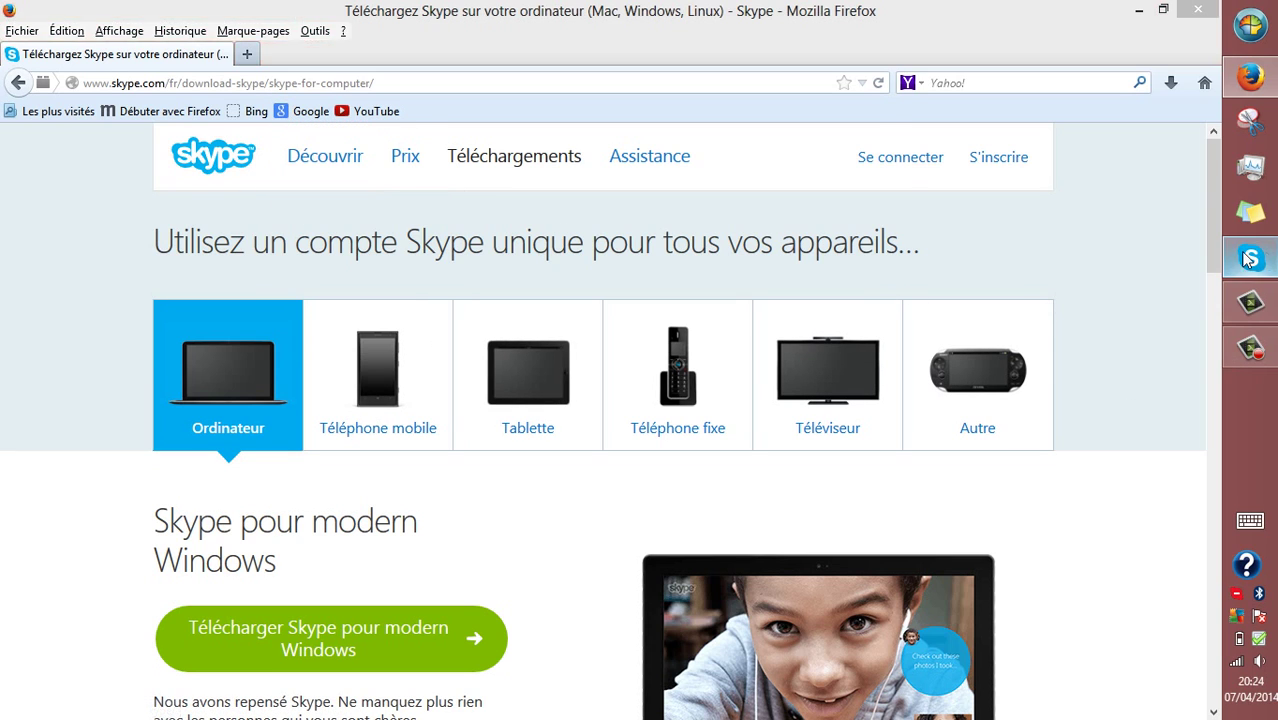
right_click(1250, 258)
left_click(1084, 177)
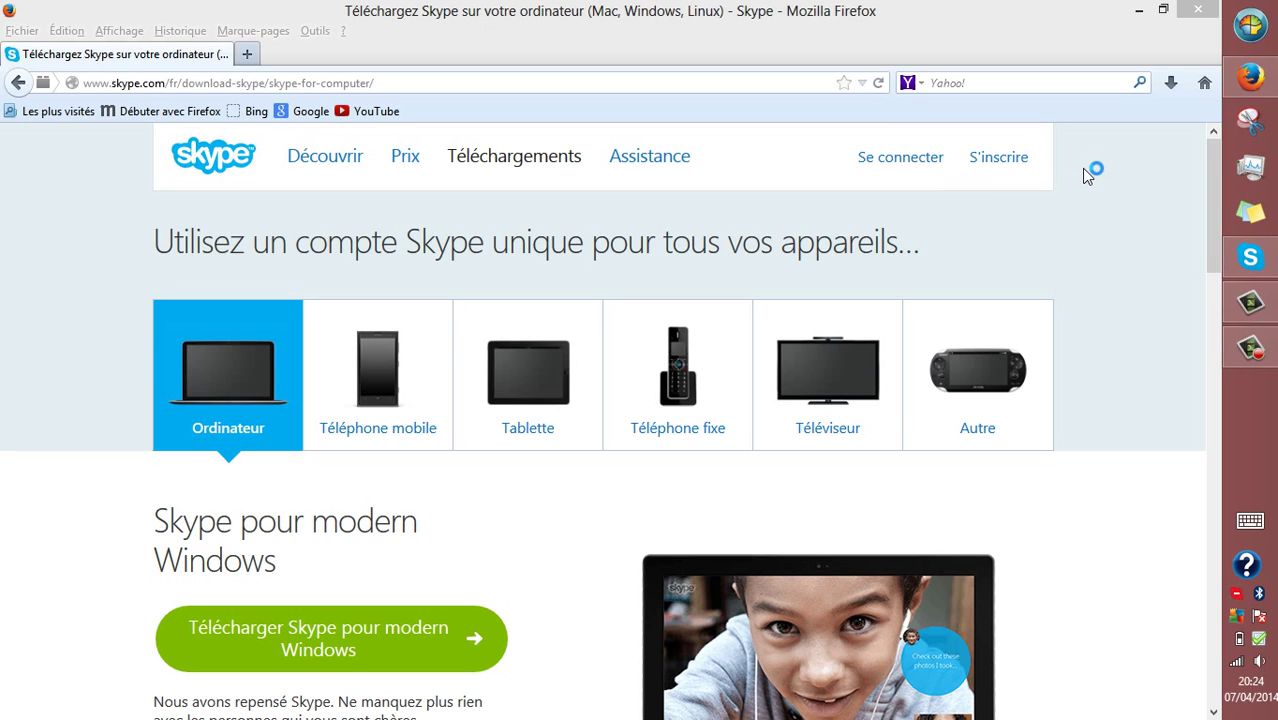
left_click(1138, 10)
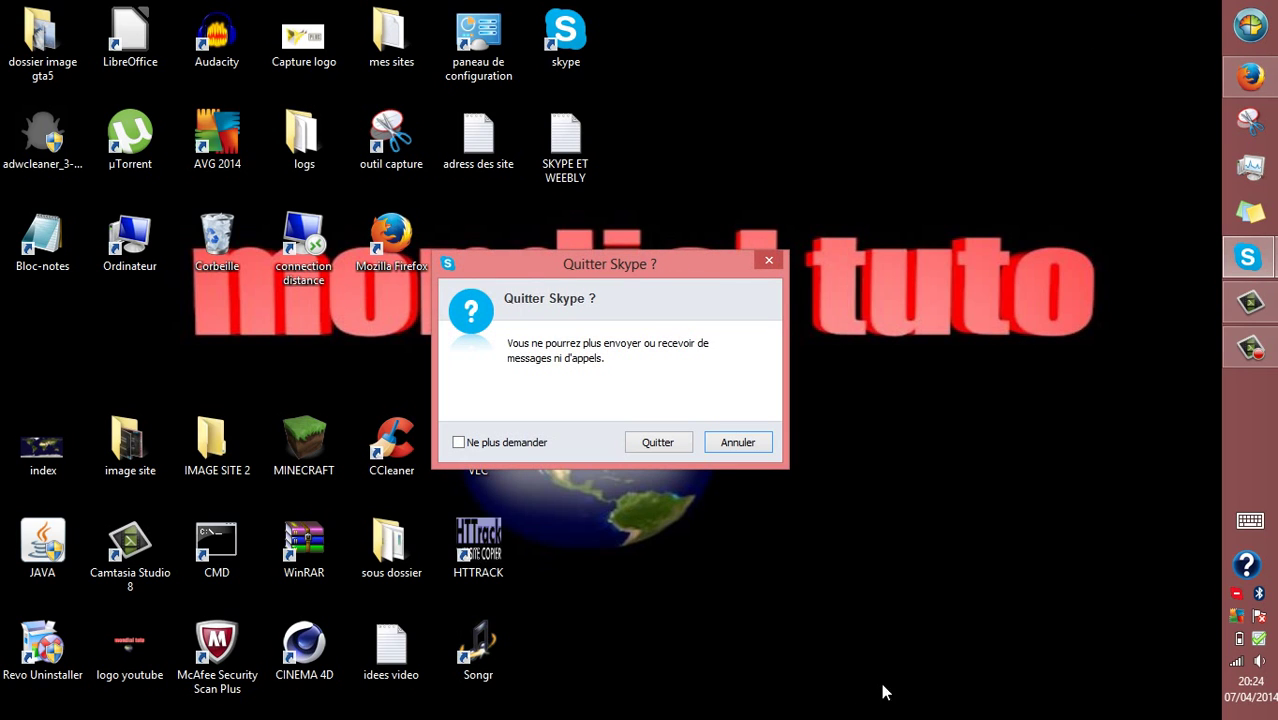
left_click(668, 446)
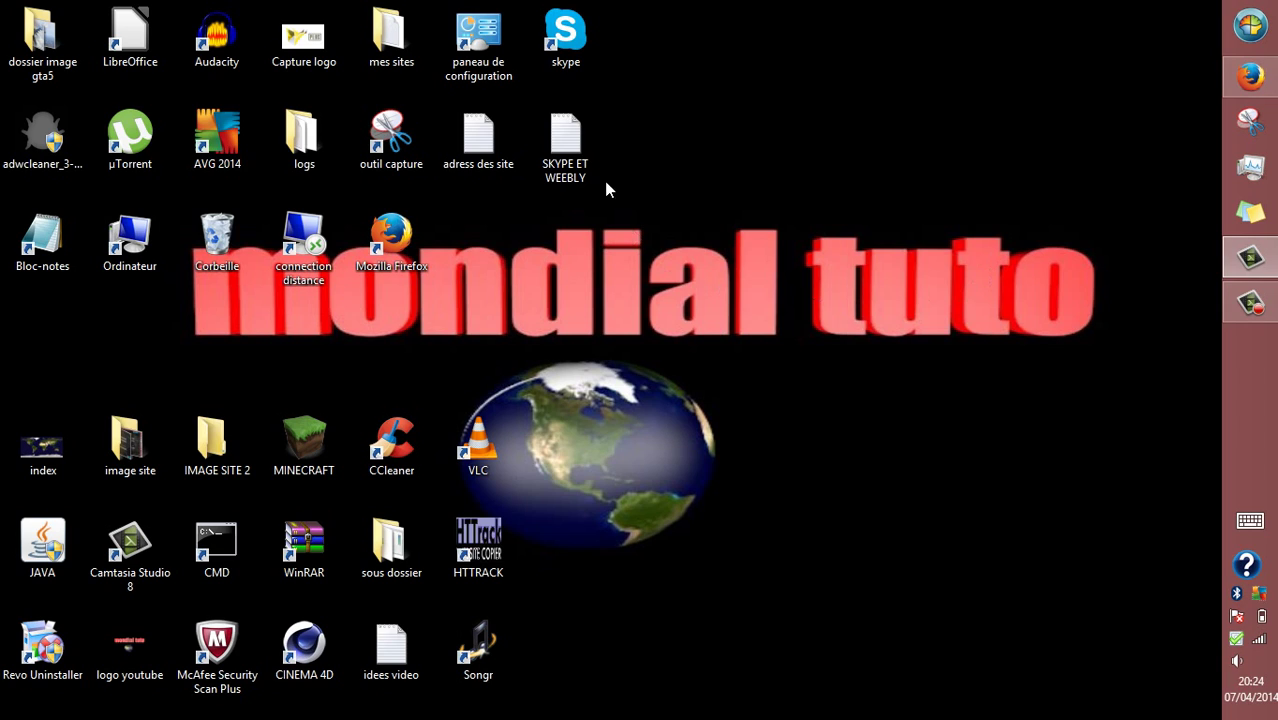
Launch Skype from the desktop and, while it loads, search Google for "hotmail" in a new Firefox tab.
double_click(588, 34)
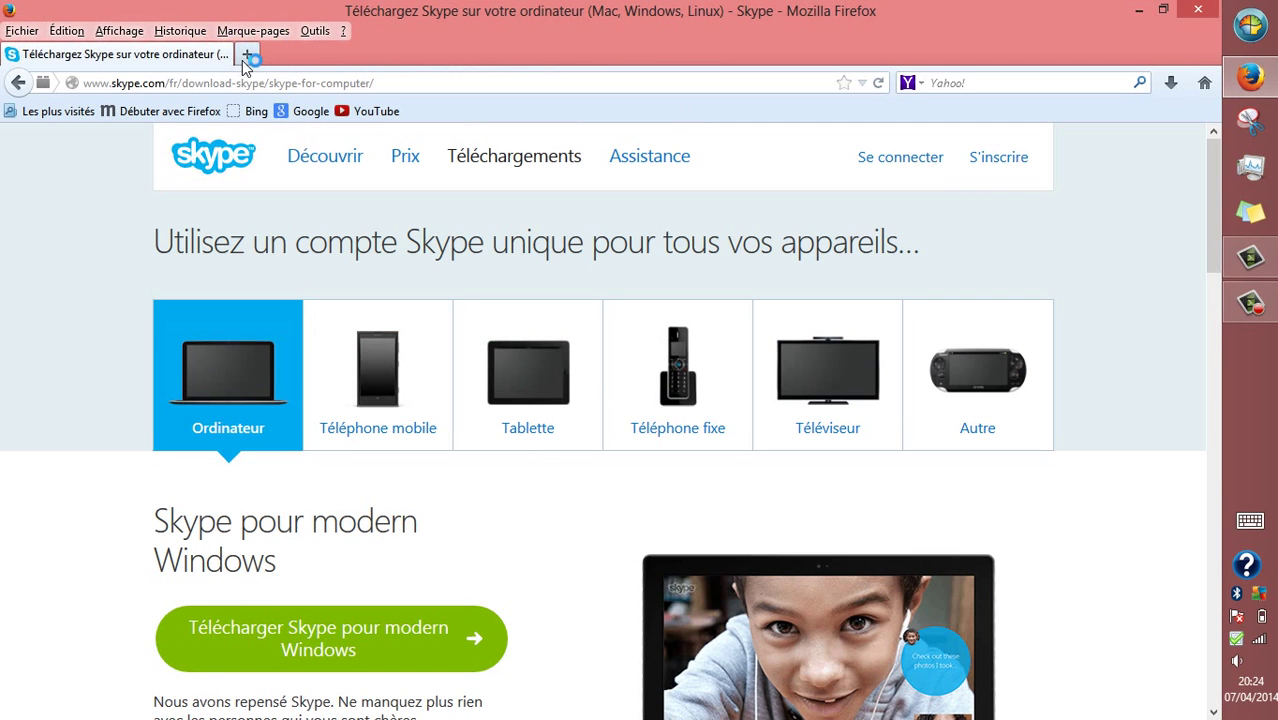
left_click(246, 58)
left_click(312, 110)
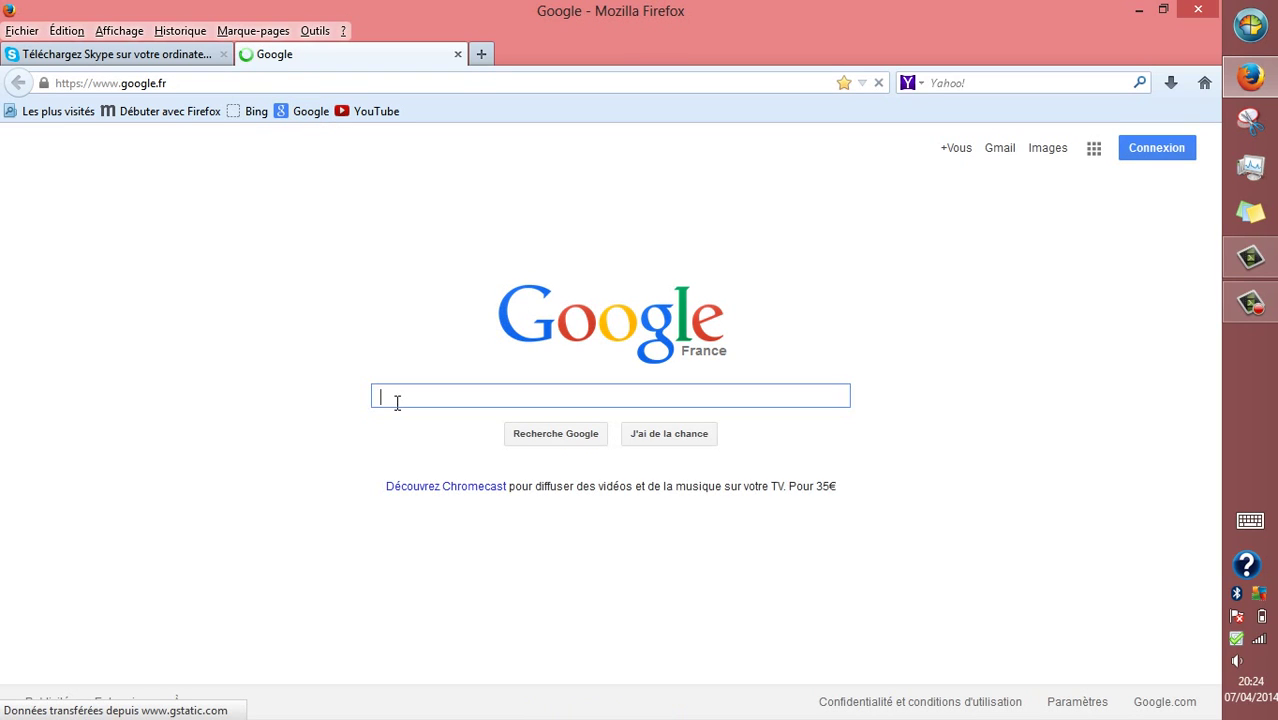
type("hotmailm")
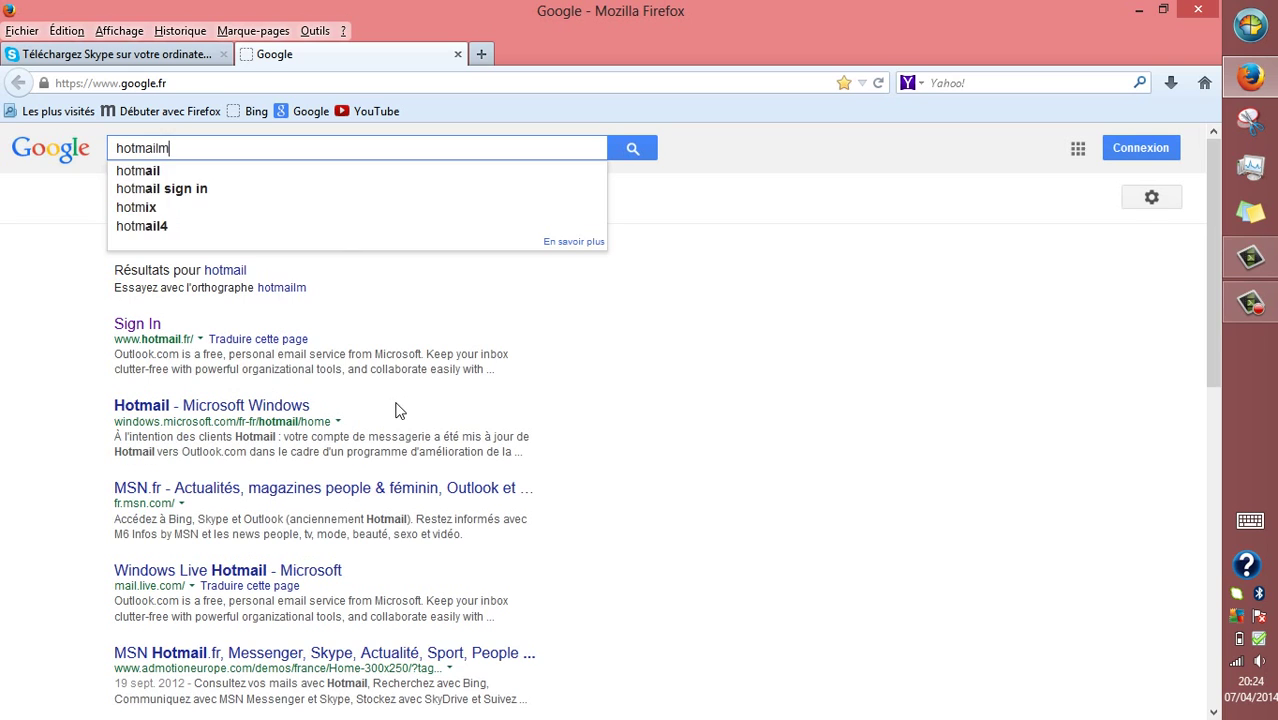
key("BackSpace")
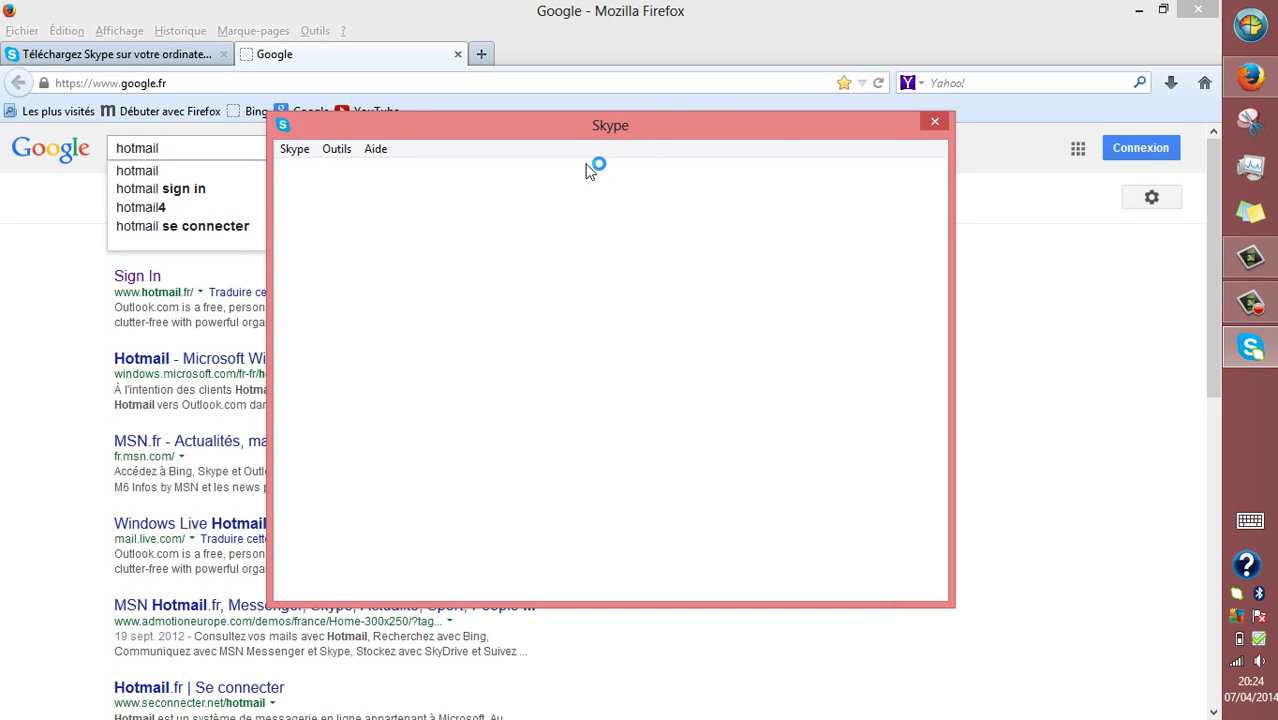
Clear the browser from view, bring up Skype's sign-in window and go back to the choice of account types.
left_click(934, 121)
left_click(1139, 10)
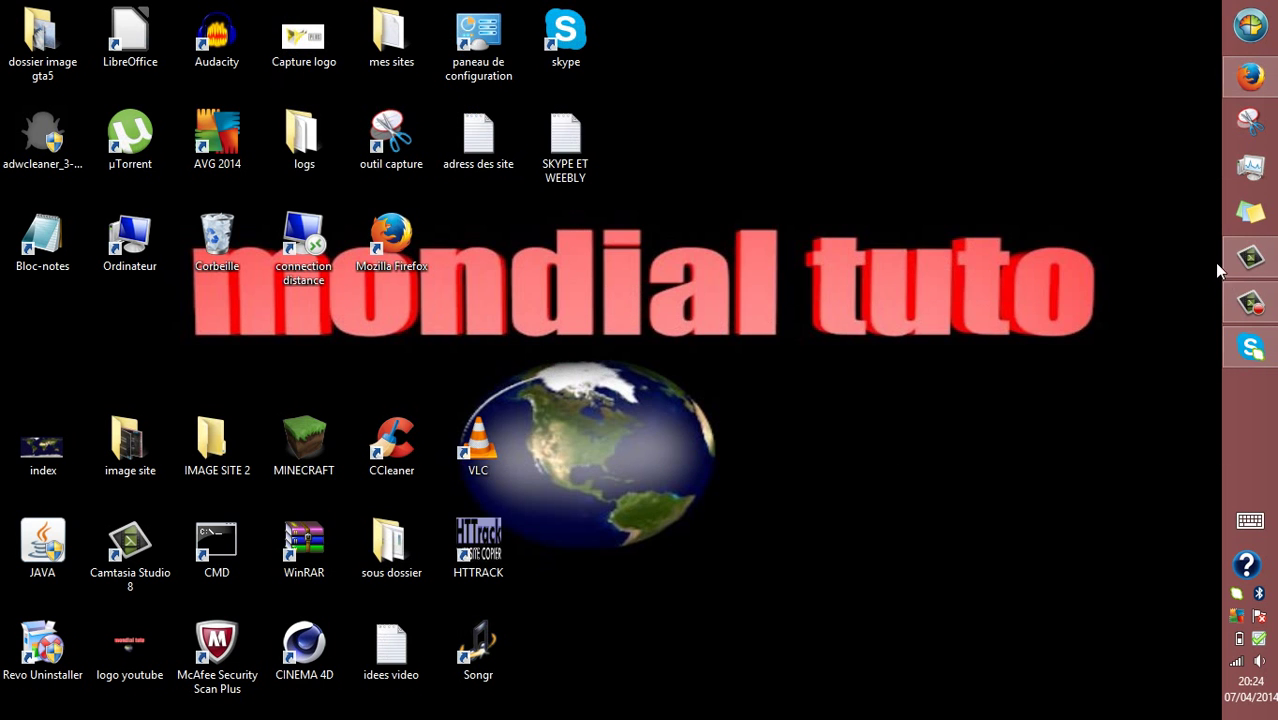
left_click(1250, 347)
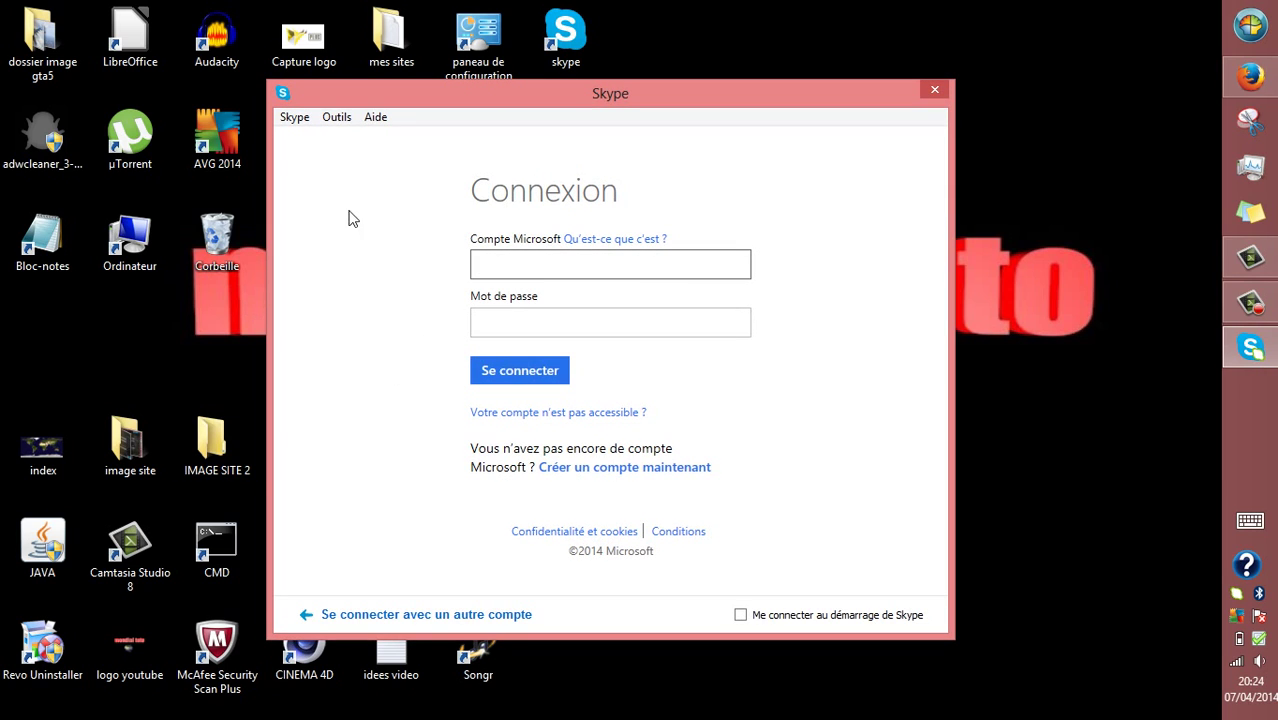
left_click(500, 616)
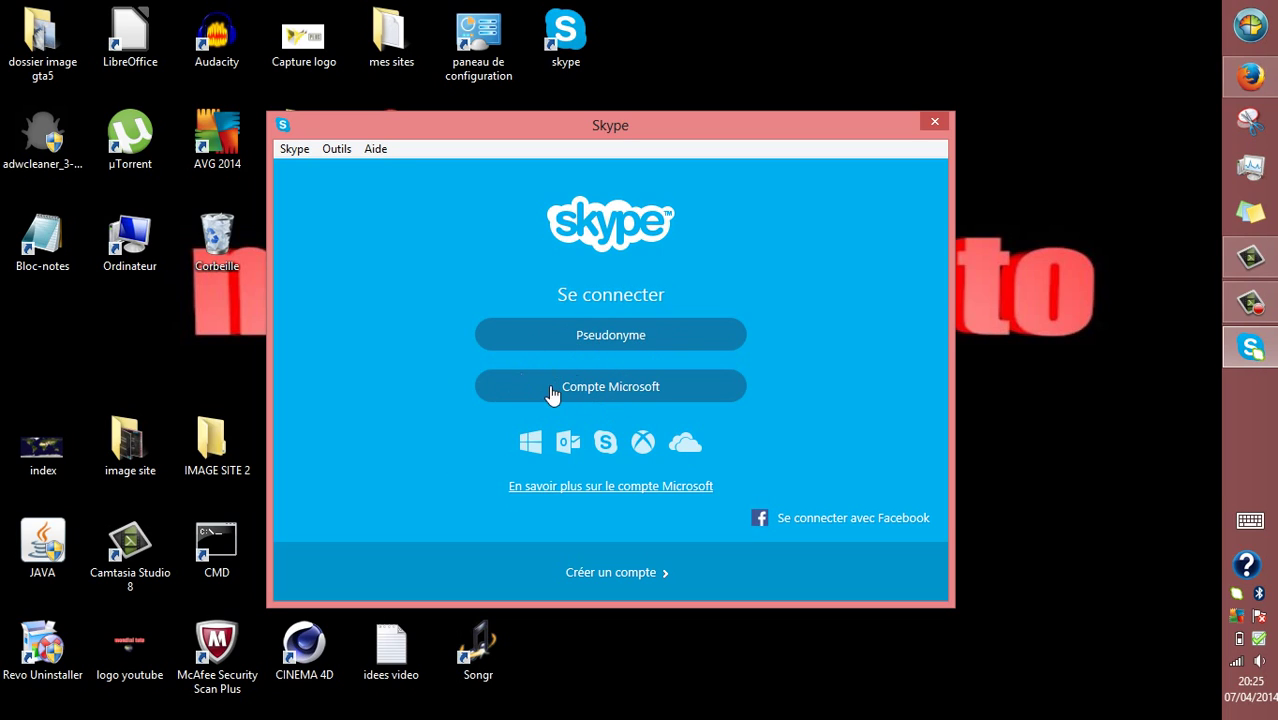
Open the Skype account creation form and review its profile, pseudonym and password fields.
left_click(627, 576)
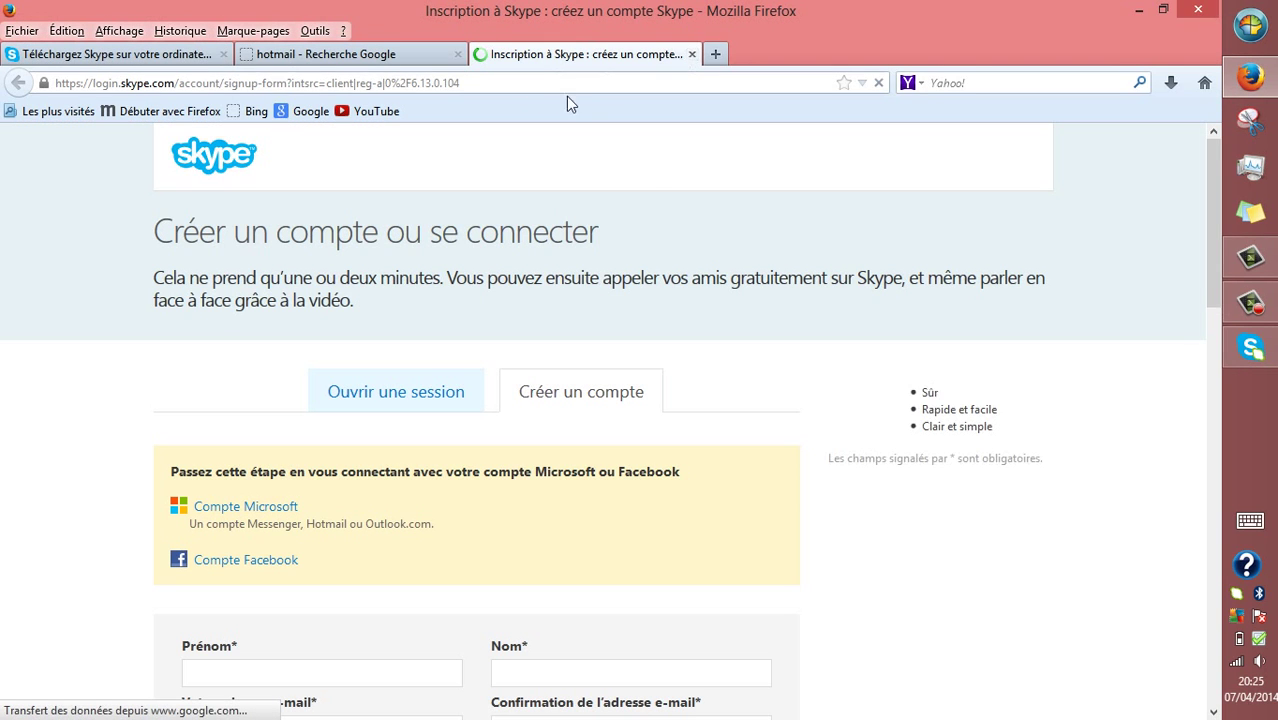
scroll(668, 282, "down", 5)
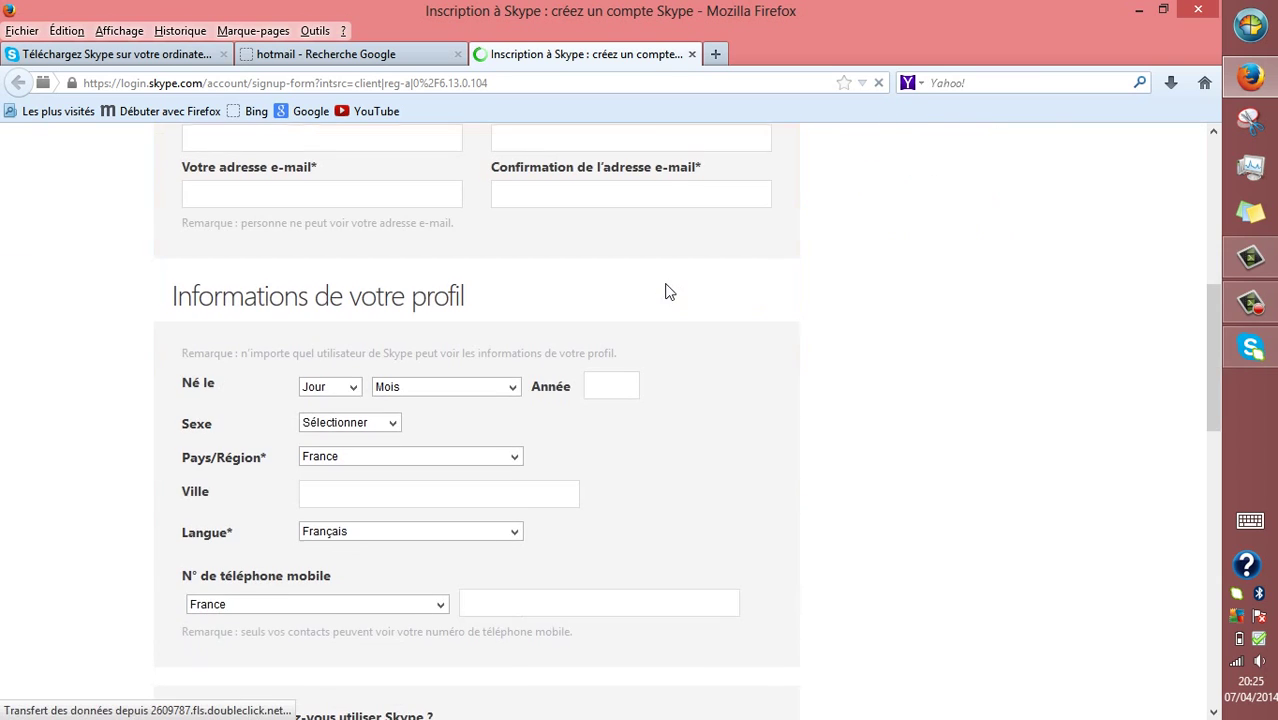
scroll(585, 186, "down", 5)
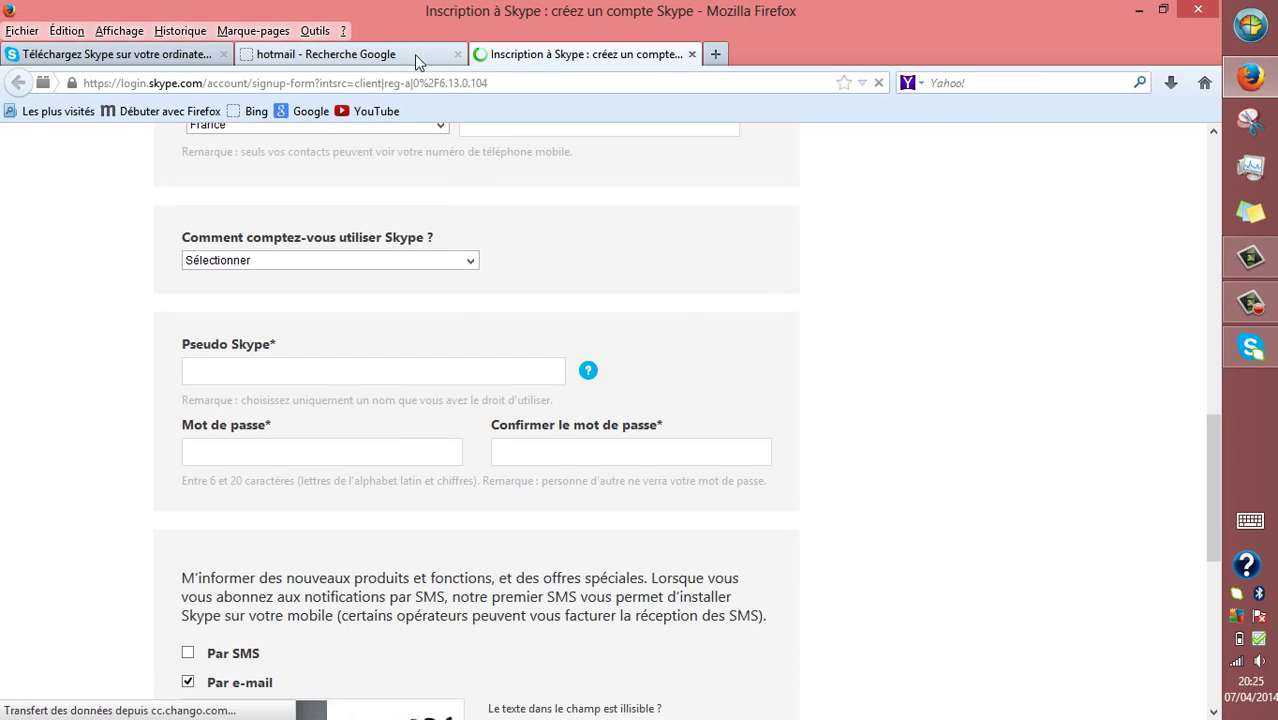
Open the hotmail.fr Sign In result from the existing hotmail search tab.
left_click(414, 54)
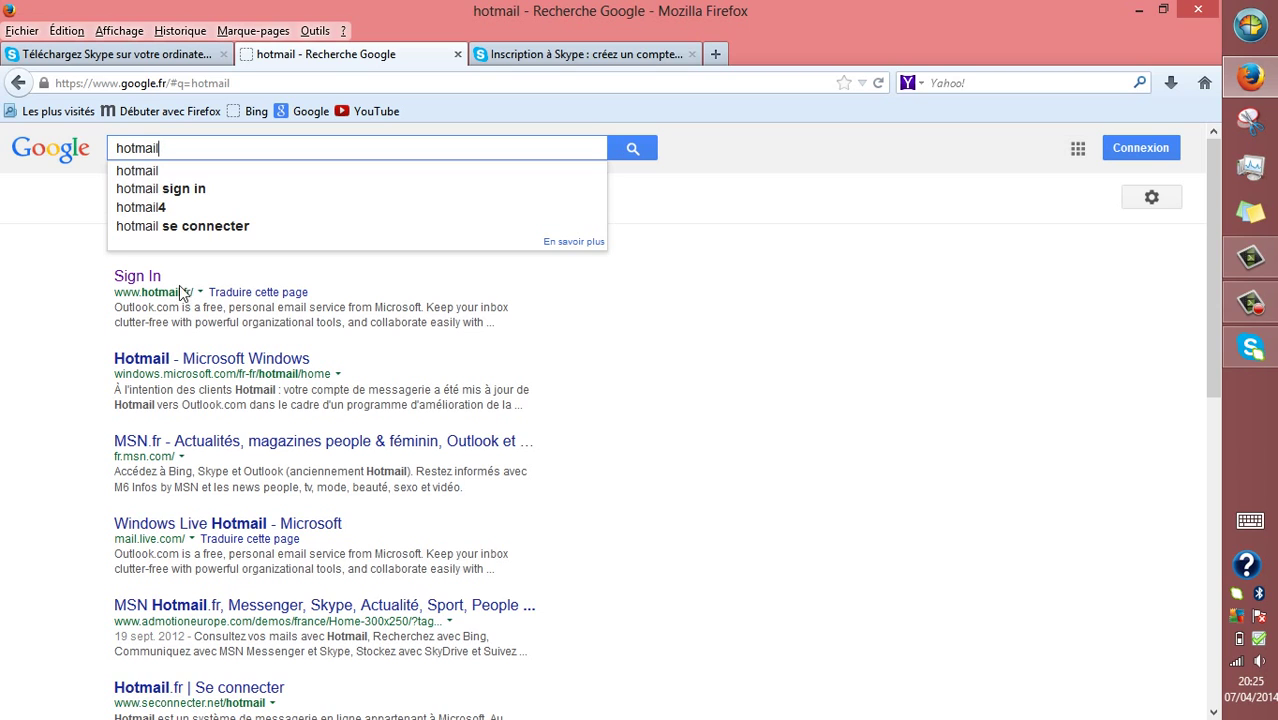
left_click(137, 277)
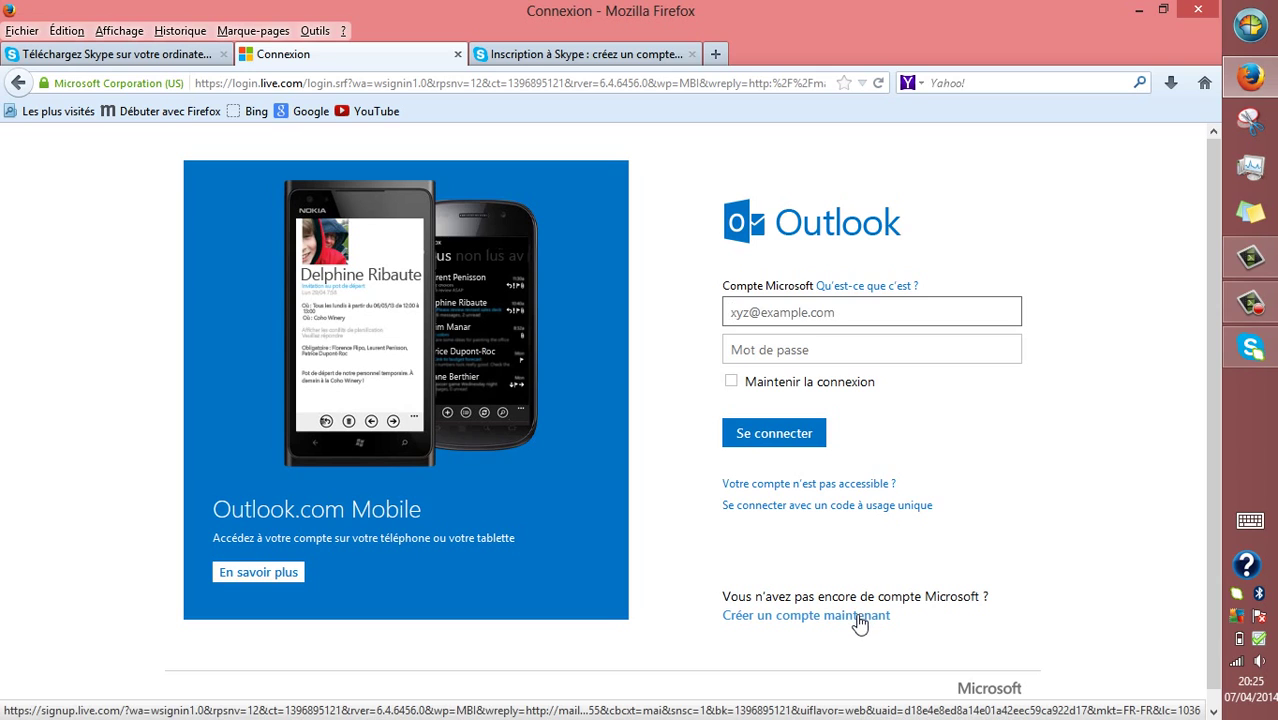
Open the Microsoft account creation form from the Outlook sign-in page and review its fields from name to verification characters.
left_click(859, 617)
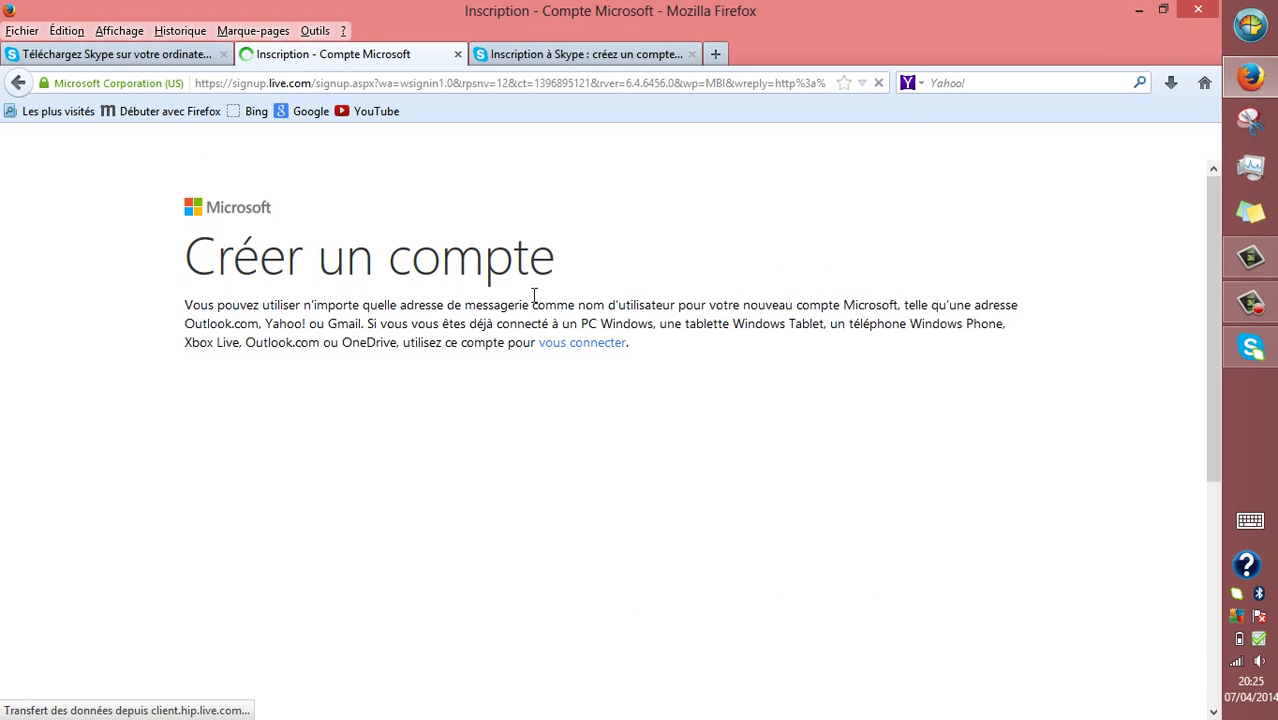
left_click_drag(1206, 215, 1253, 255)
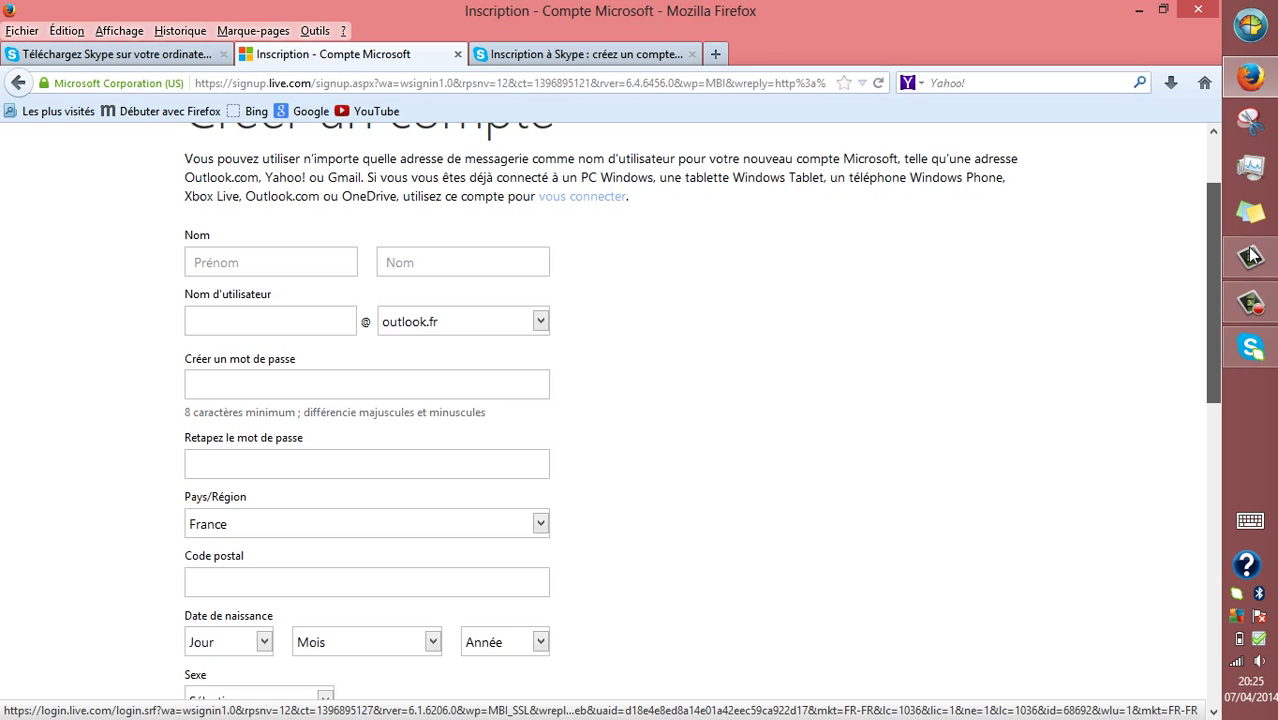
left_click_drag(1253, 255, 1205, 187)
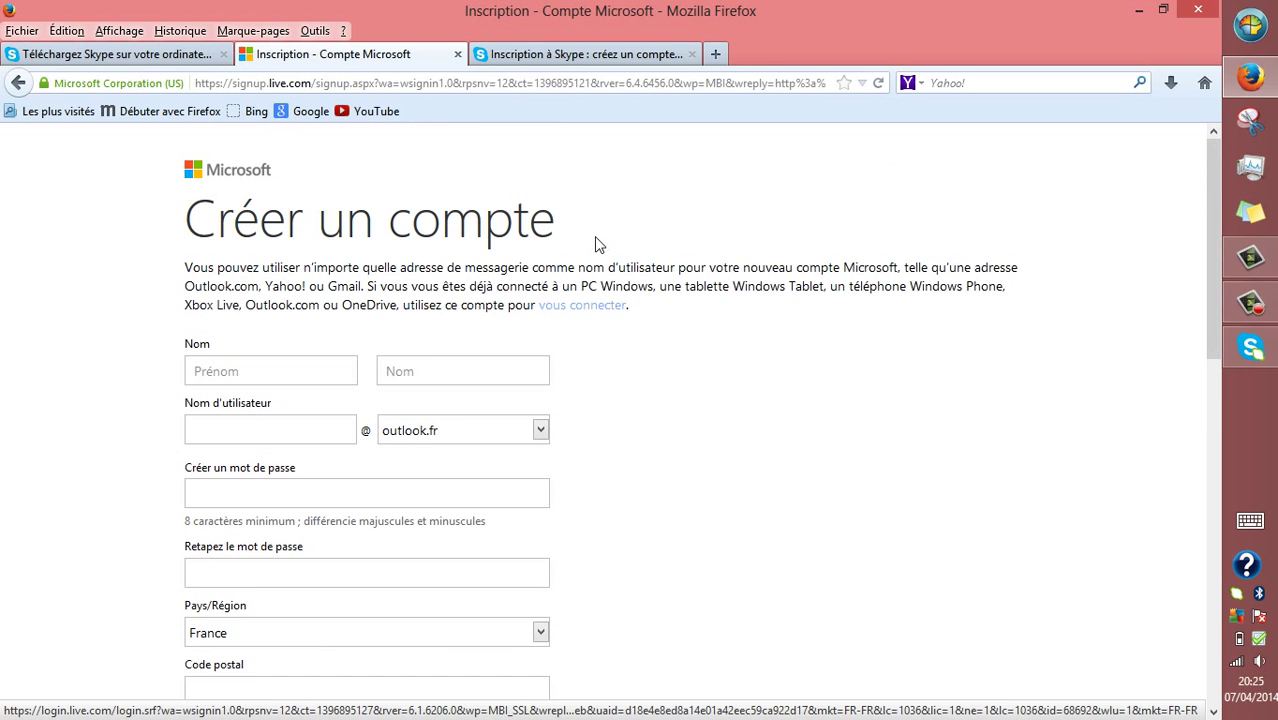
scroll(551, 290, "down", 7)
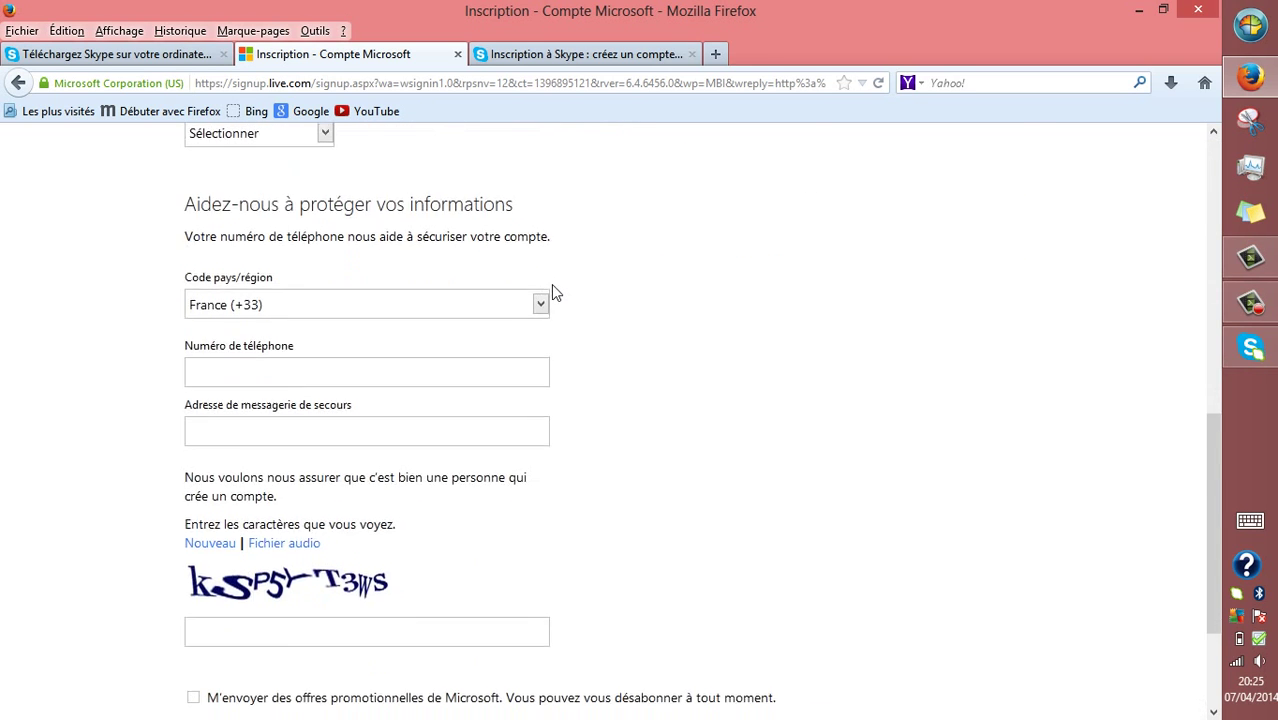
scroll(553, 289, "down", 3)
scroll(553, 288, "up", 10)
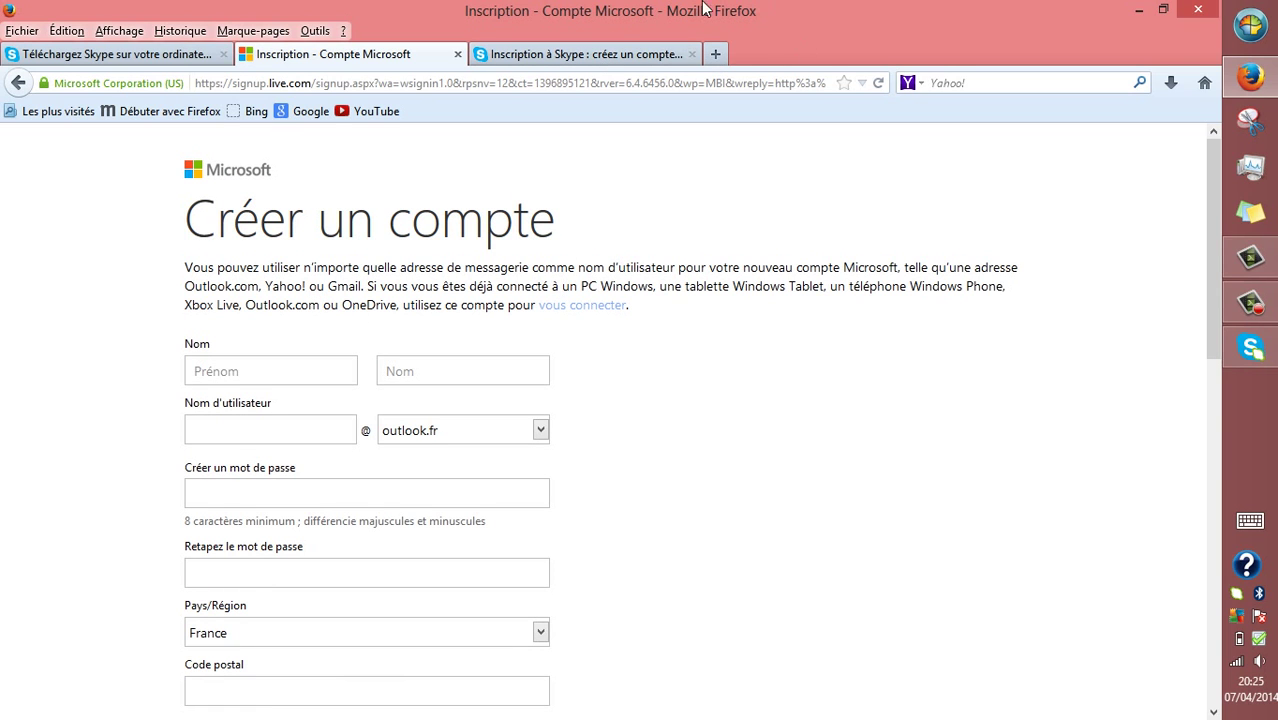
Return to the Skype registration page and review the rest of its form, including notification options, captcha and terms acceptance.
left_click(605, 55)
scroll(330, 215, "down", 3)
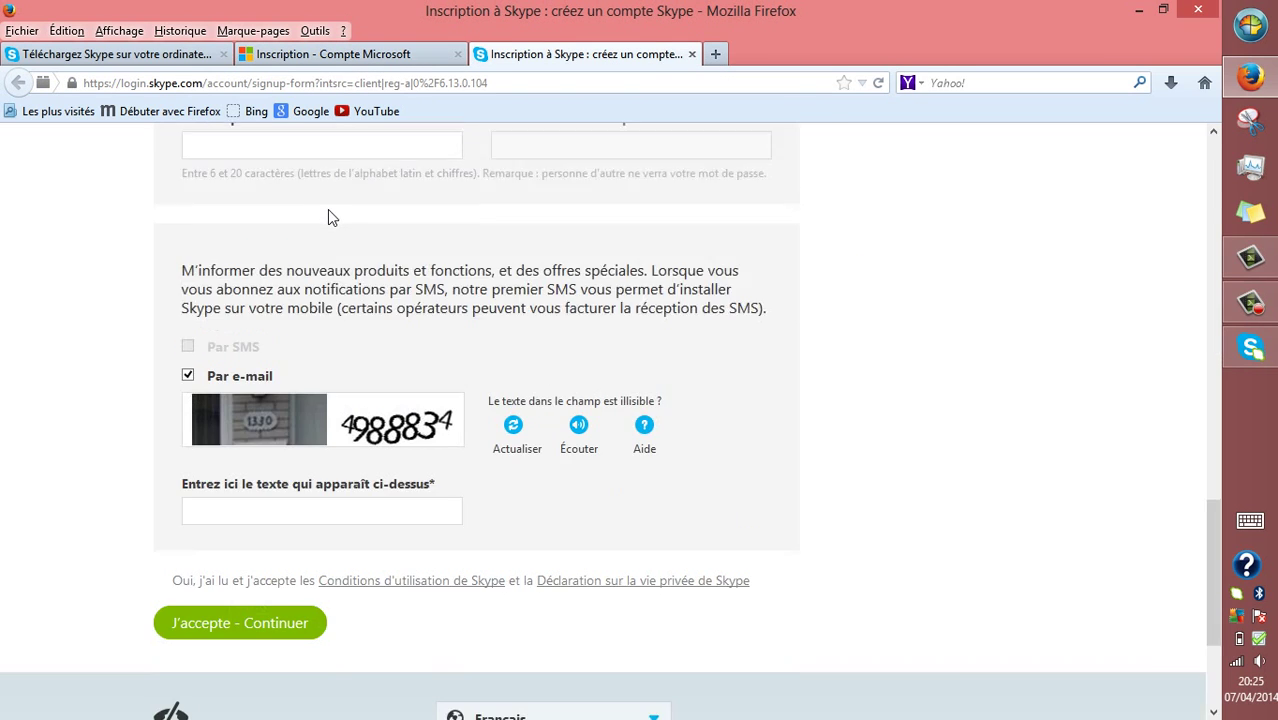
scroll(327, 210, "down", 2)
scroll(327, 210, "up", 10)
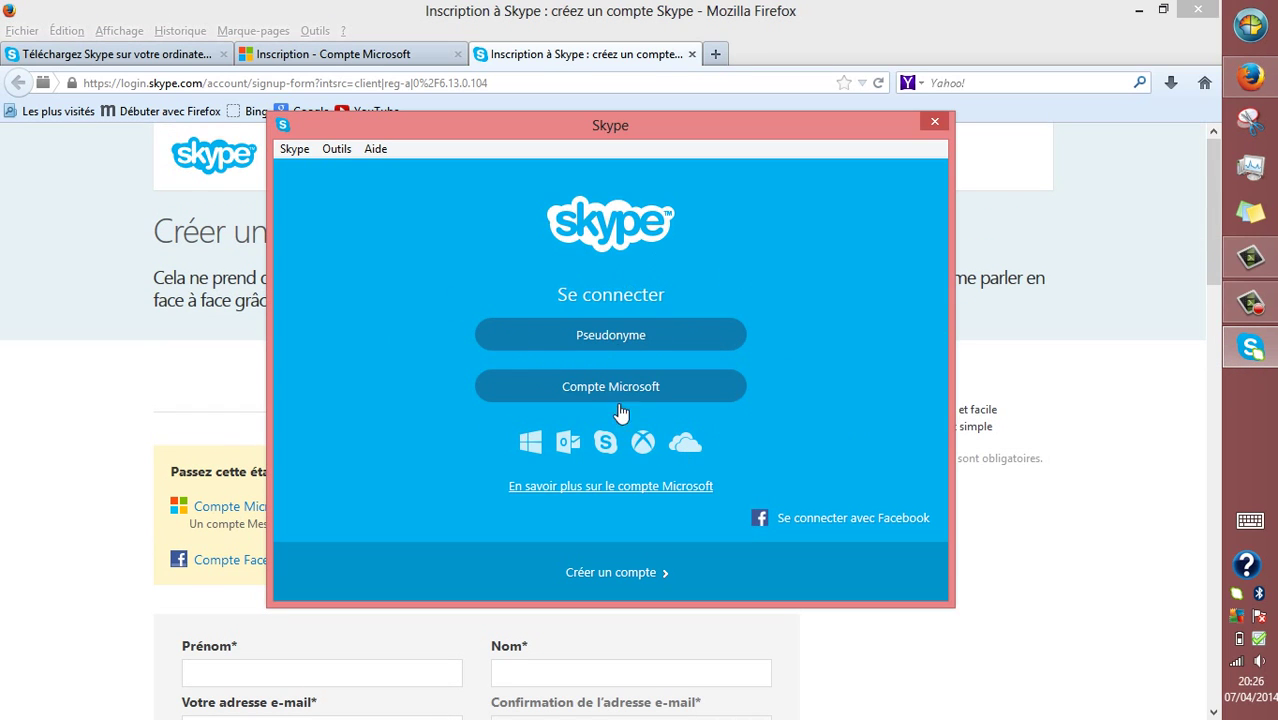
Open the Microsoft account sign-in form in the Skype window, look at its login fields, and close the window.
left_click(677, 372)
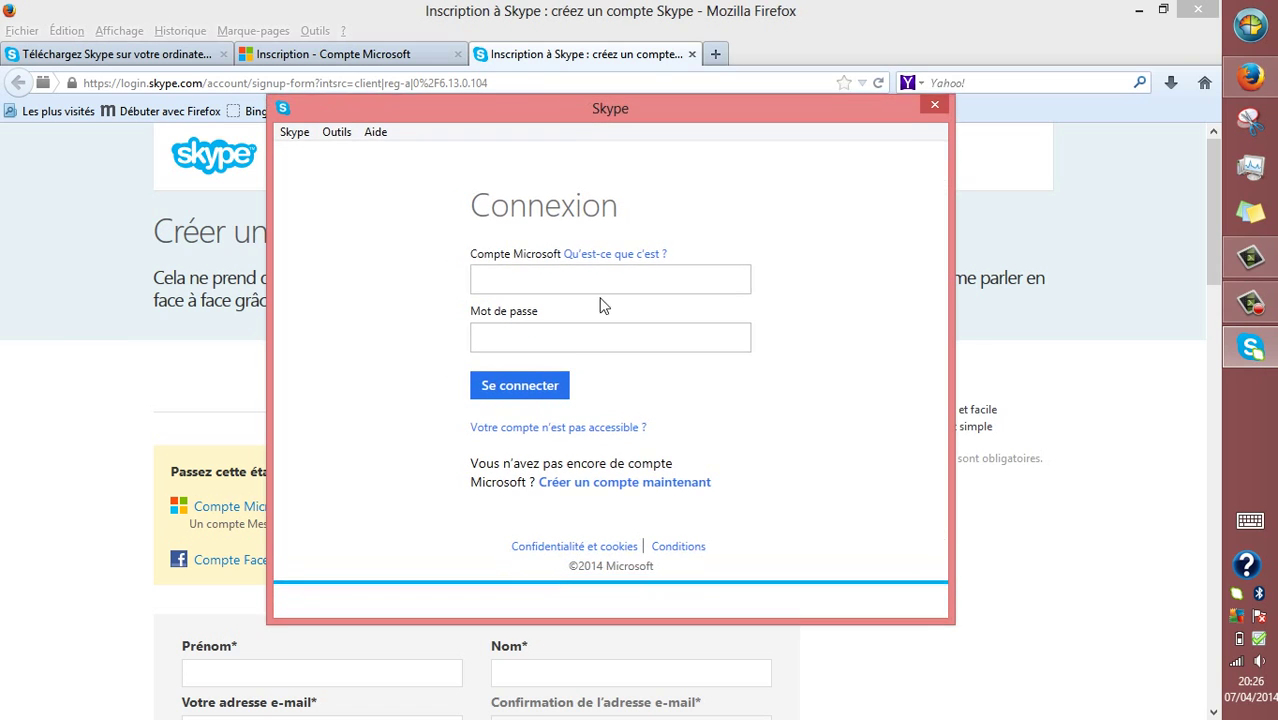
left_click(486, 259)
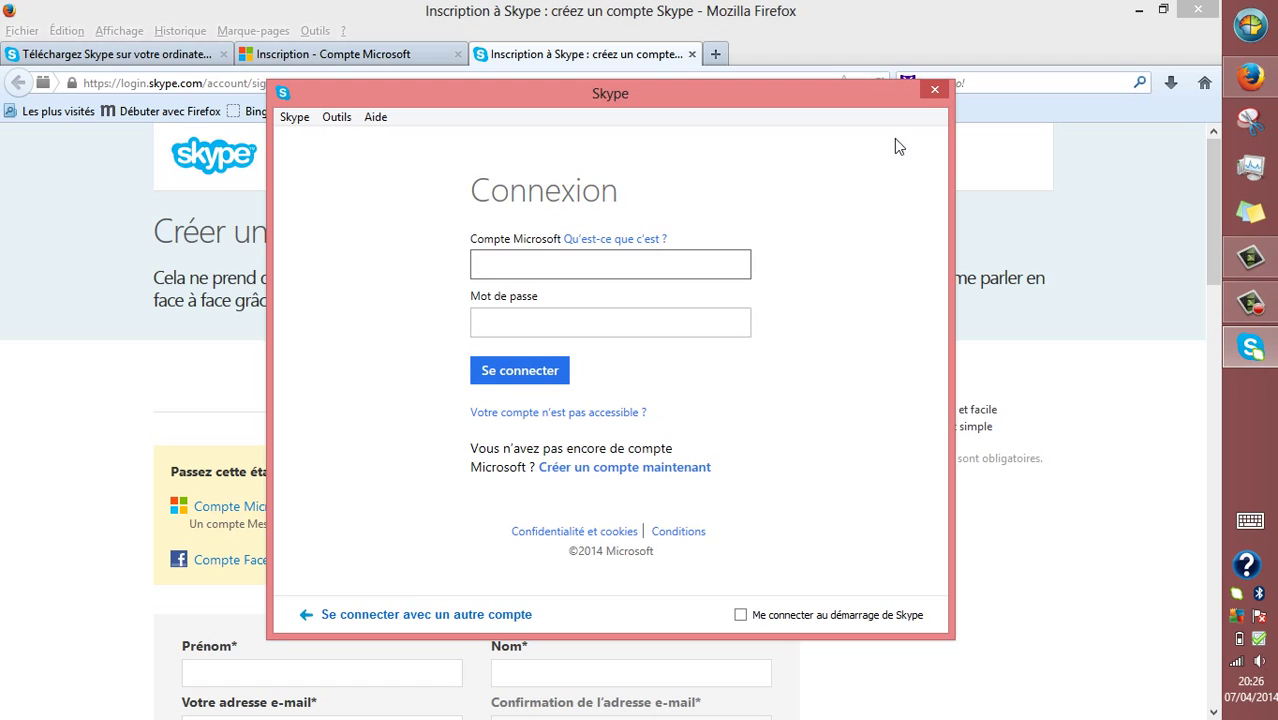
left_click(851, 290)
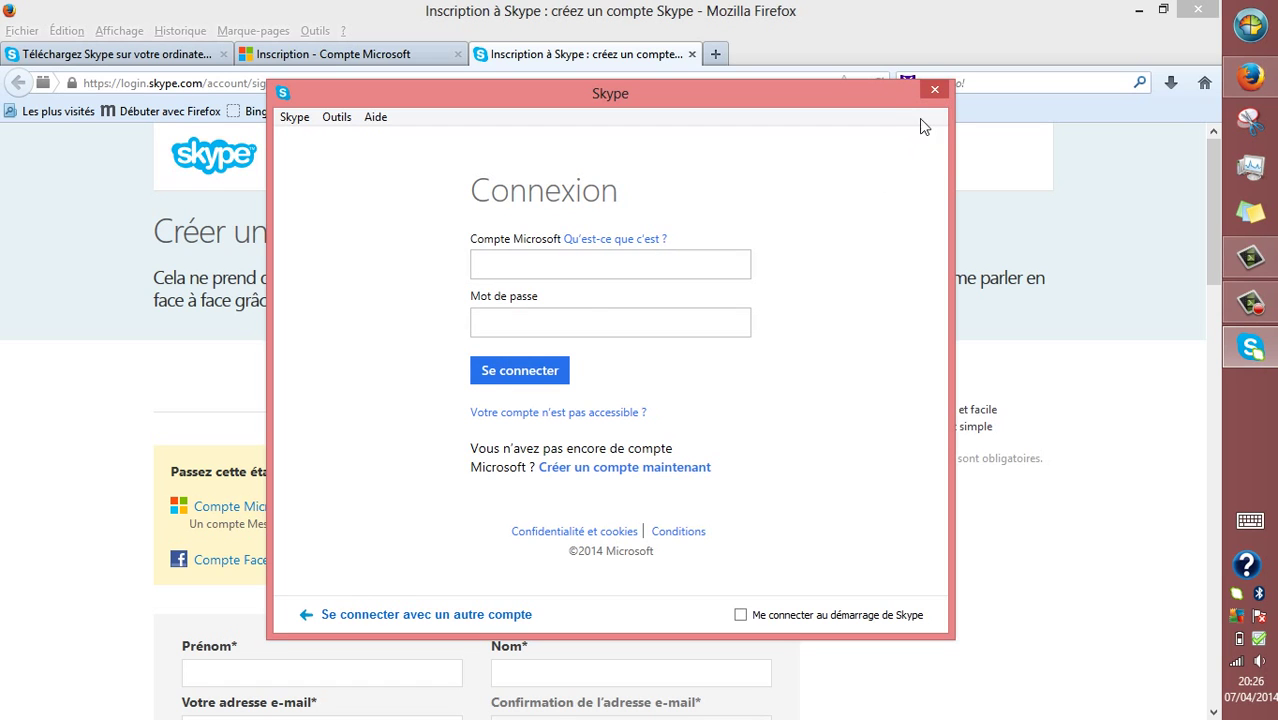
left_click(936, 91)
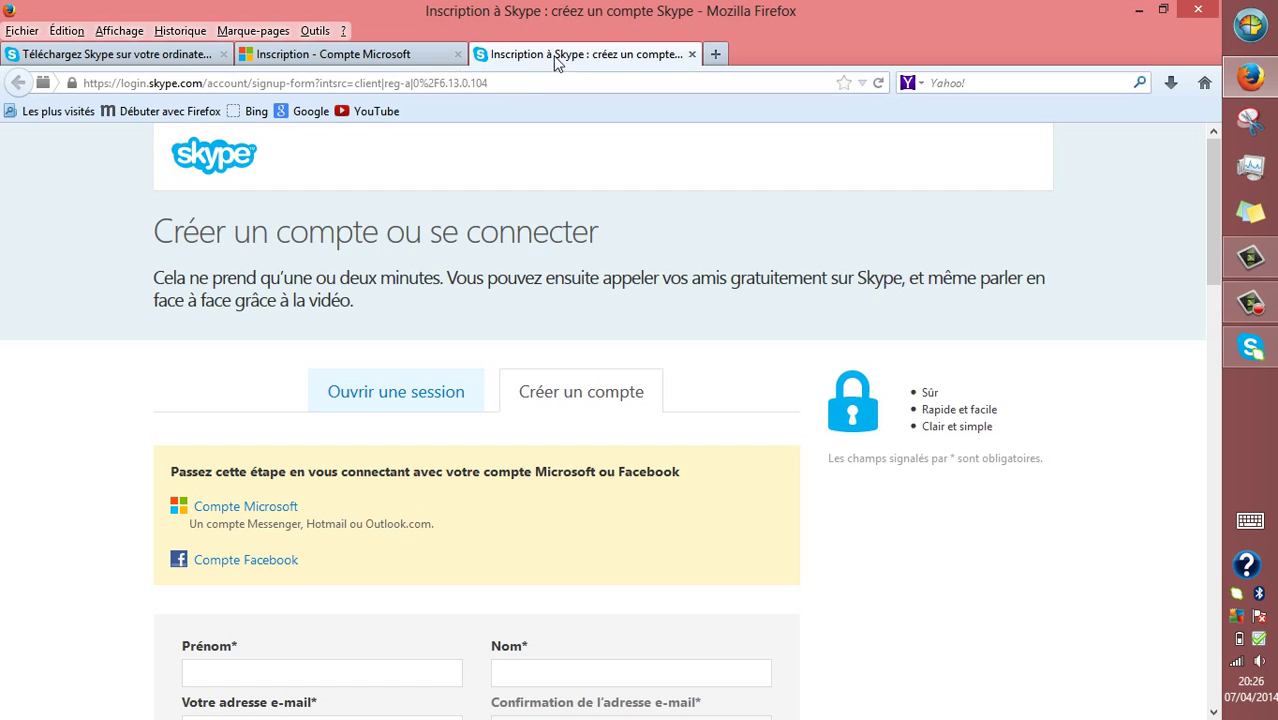
Close the Skype registration and Microsoft account creation tabs, then minimise Firefox to show the desktop.
left_click_drag(556, 62, 397, 64)
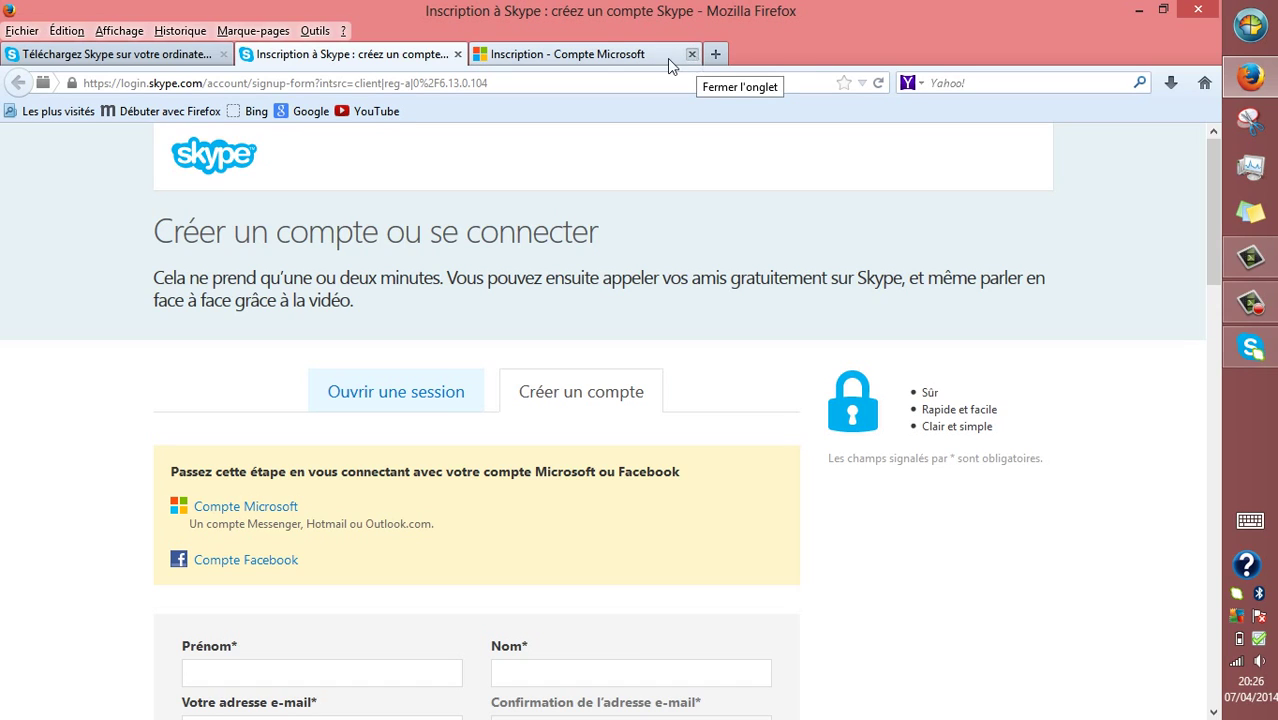
left_click(457, 55)
left_click(534, 55)
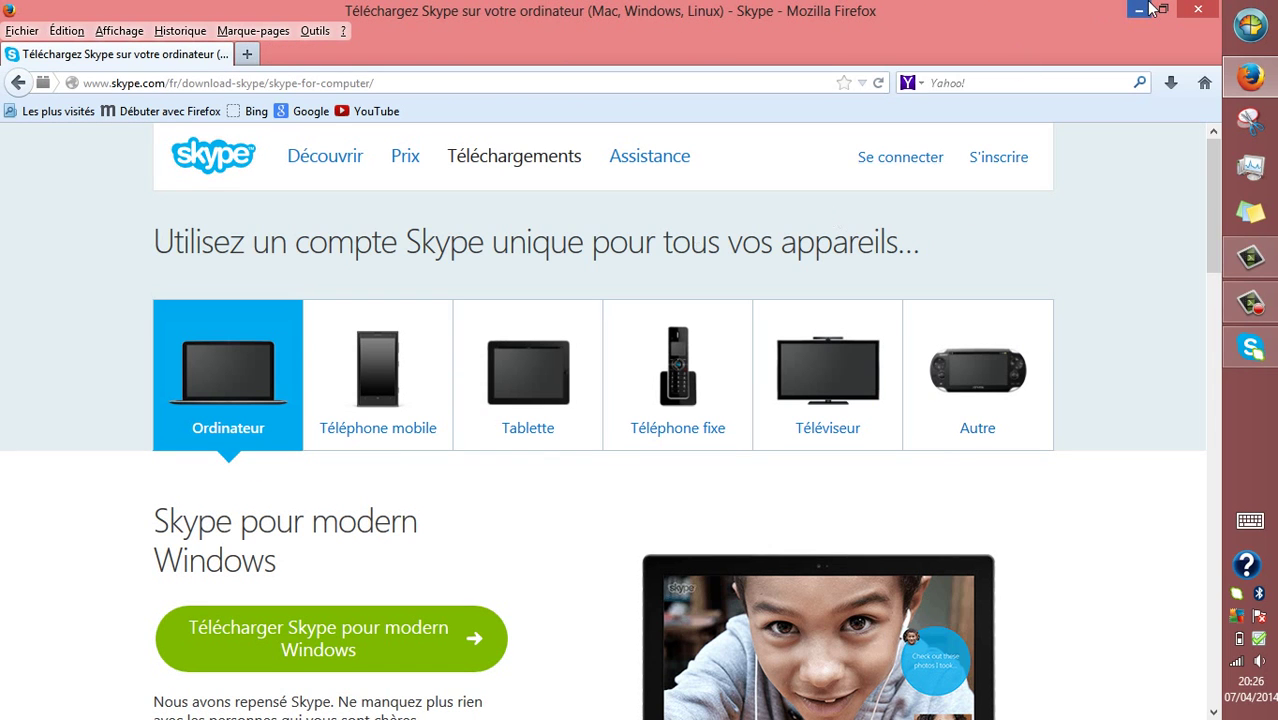
left_click(1148, 9)
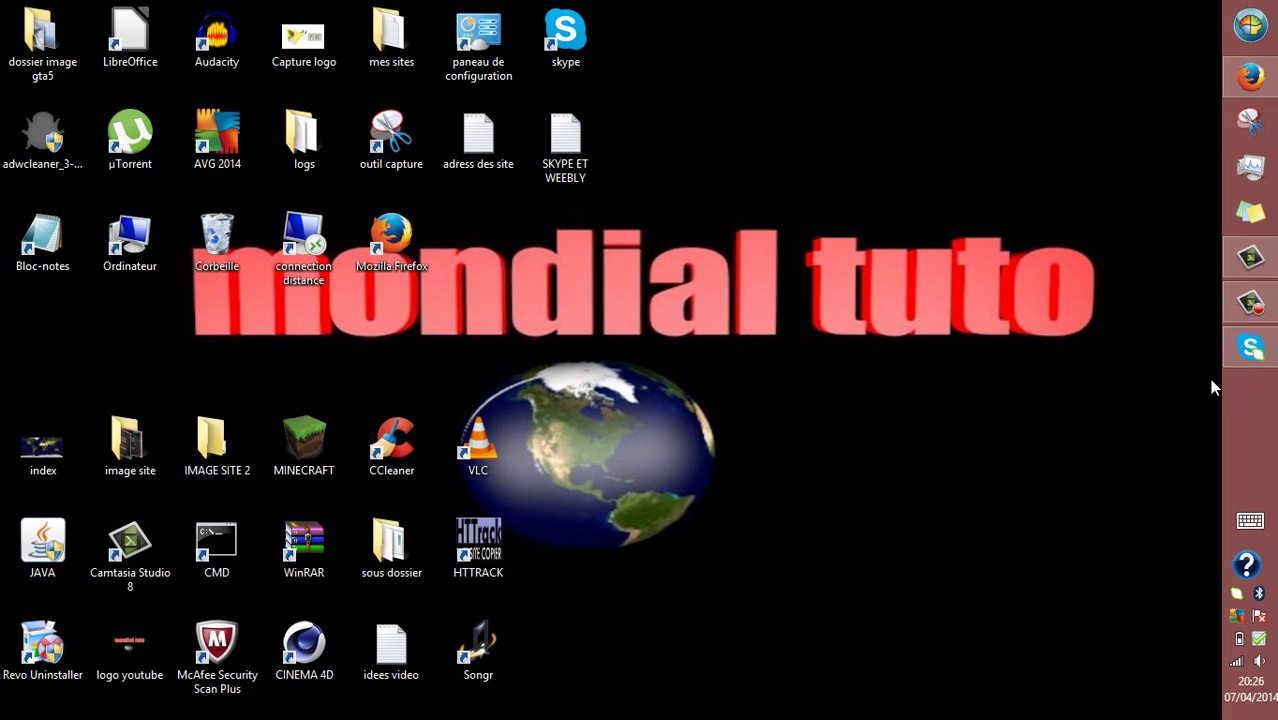
left_click(1253, 302)
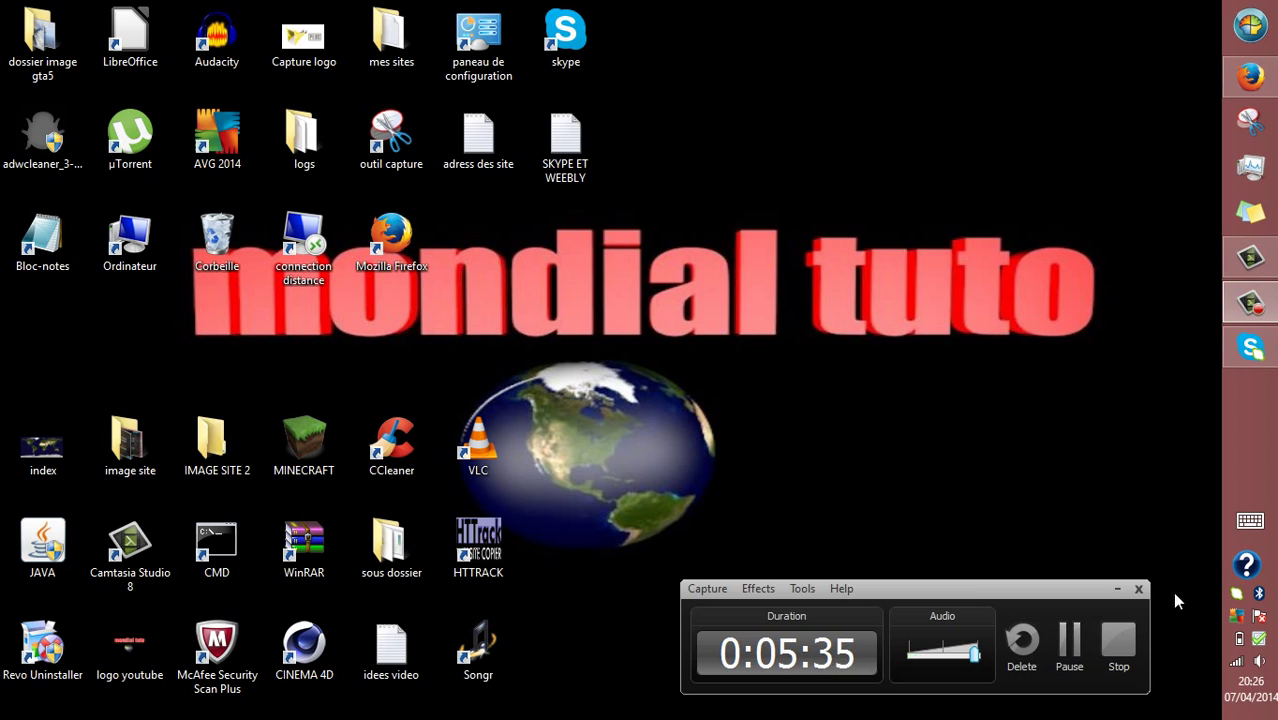
left_click(1119, 589)
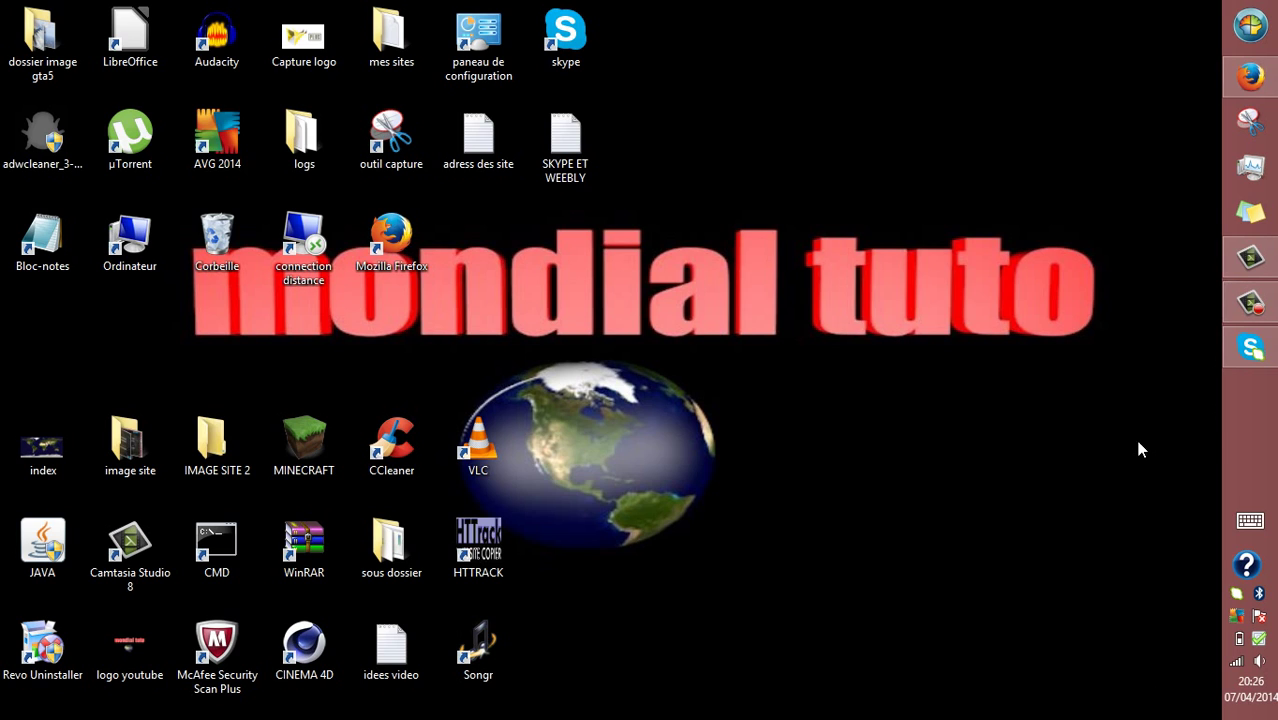
Bring up the Skype sign-in window, go back to the choice of account types, and close the window.
left_click(1250, 346)
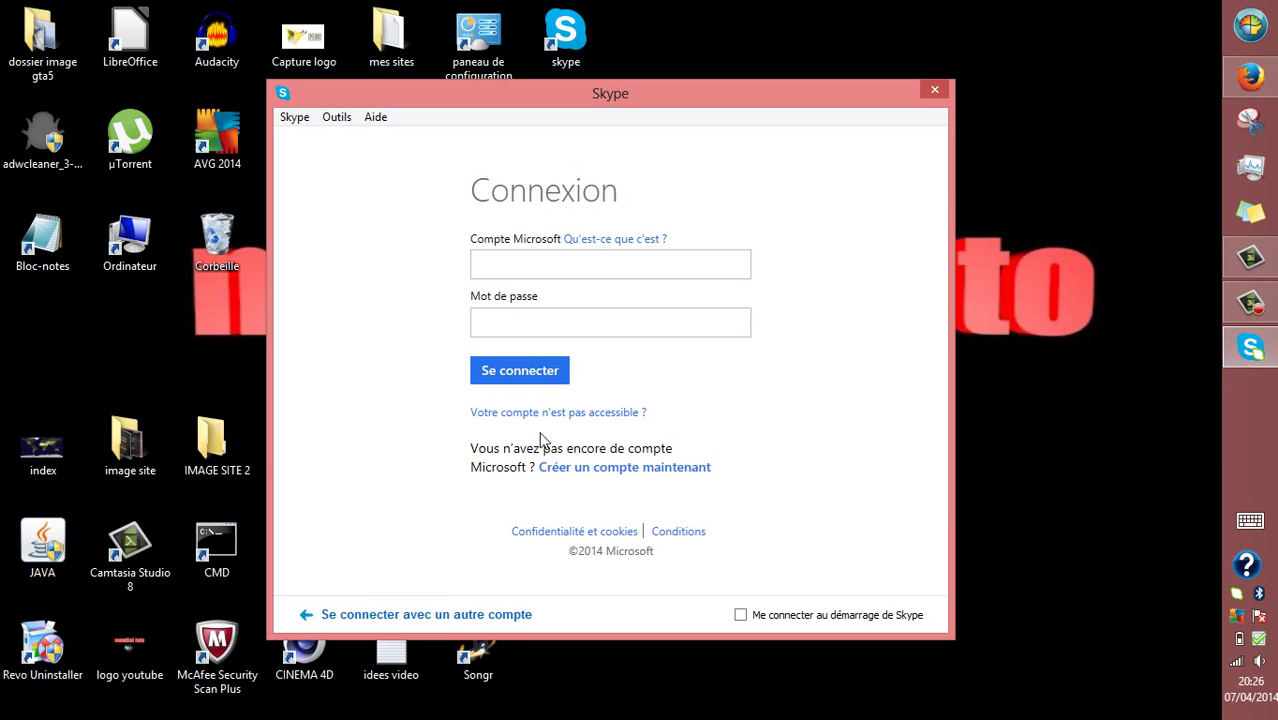
left_click(419, 614)
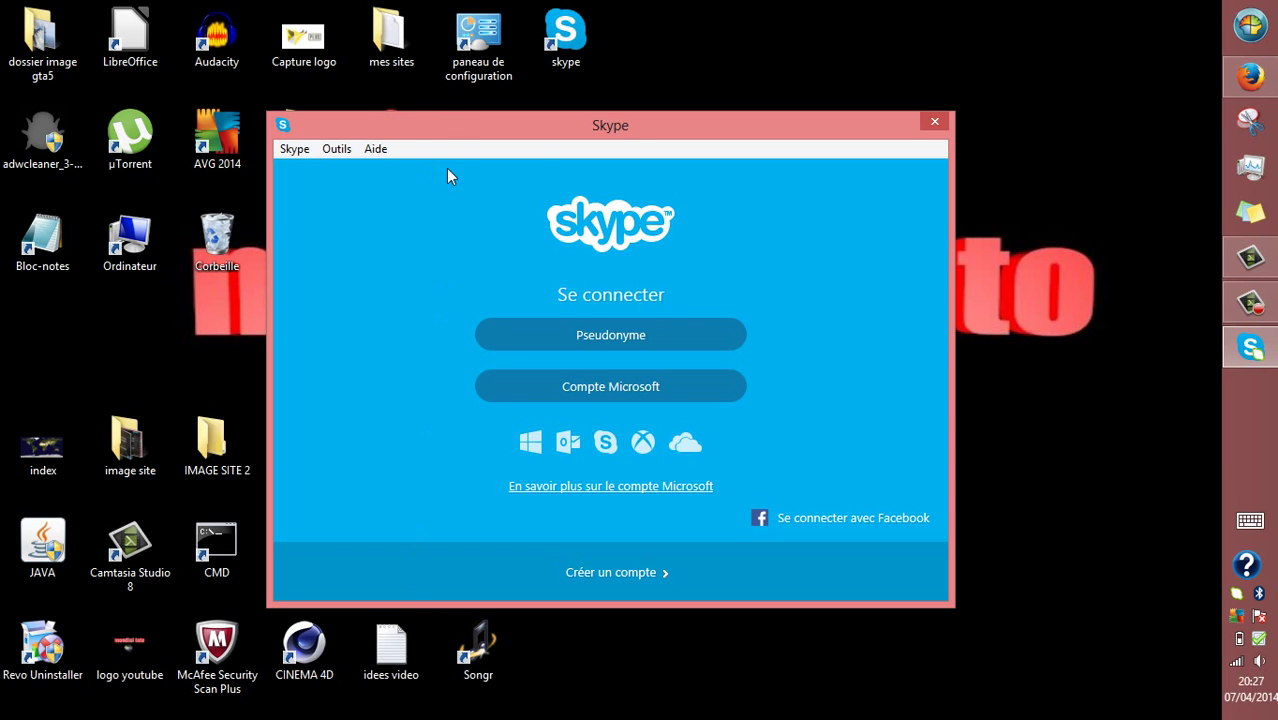
left_click(933, 121)
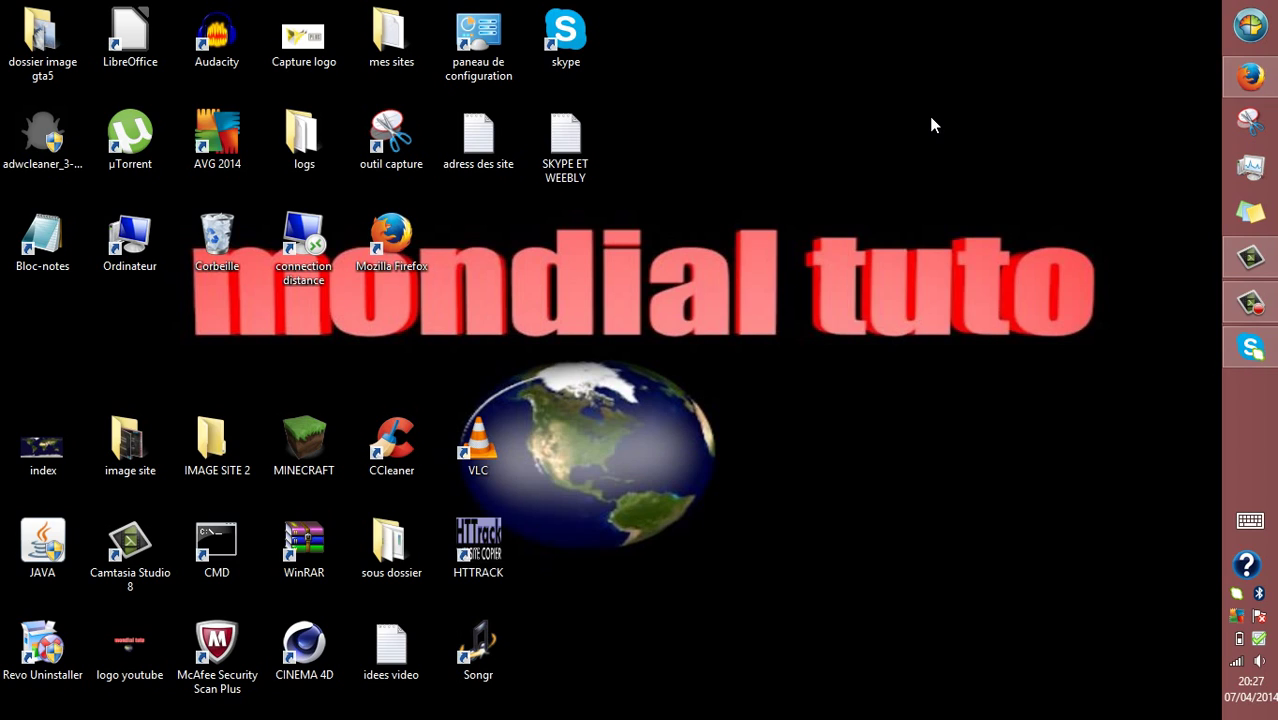